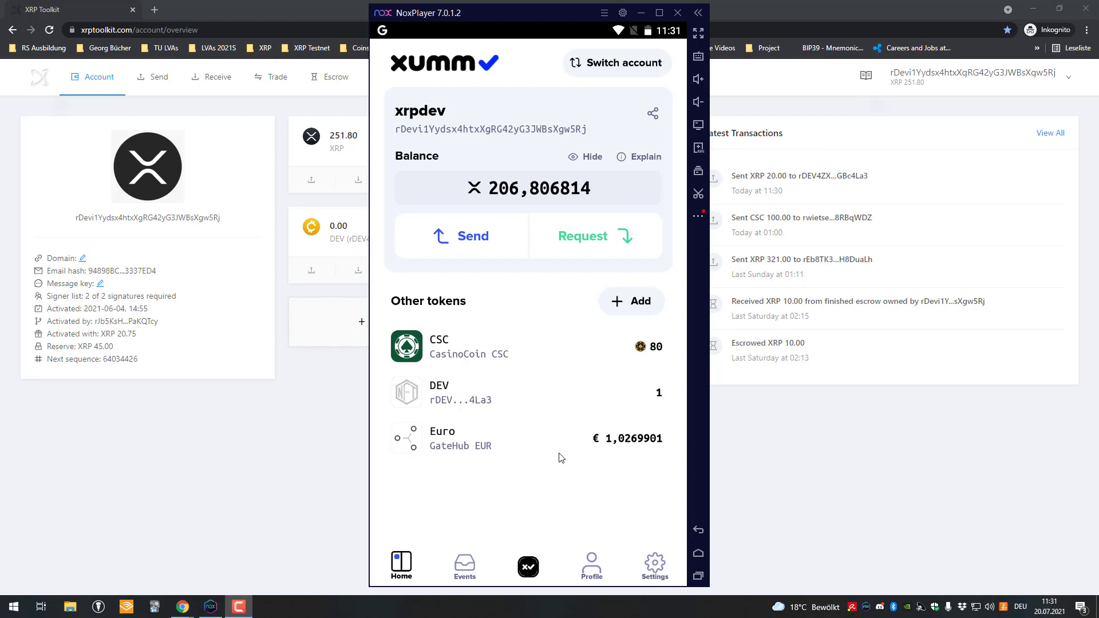
# Launch the Path finding xApp for the xrpdev account from the xApps sheet
pyautogui.click(530, 565)
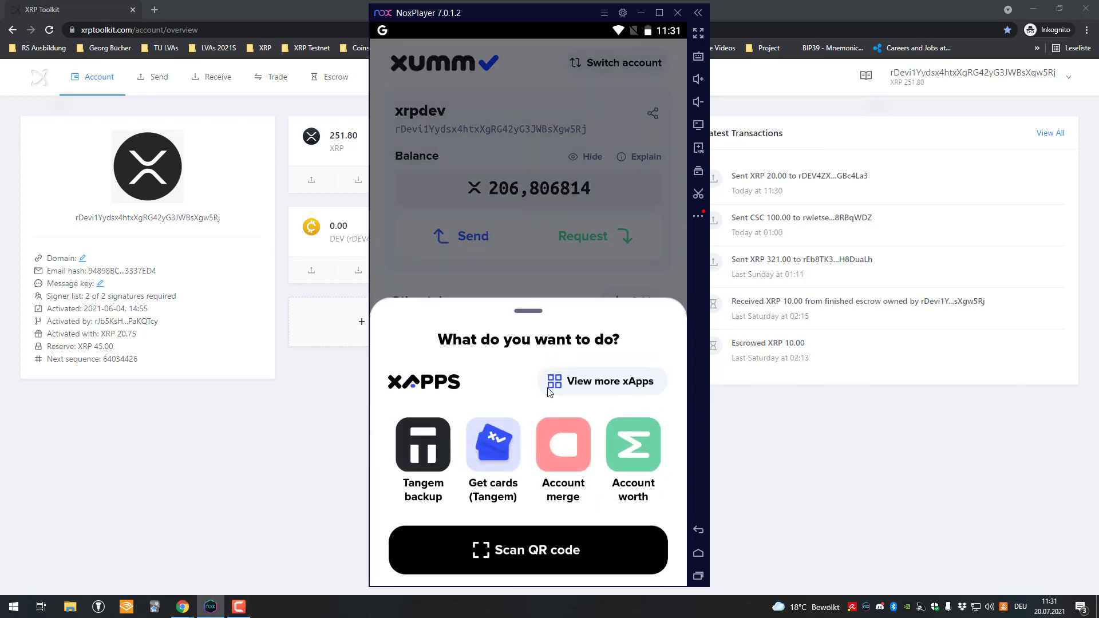
pyautogui.click(593, 382)
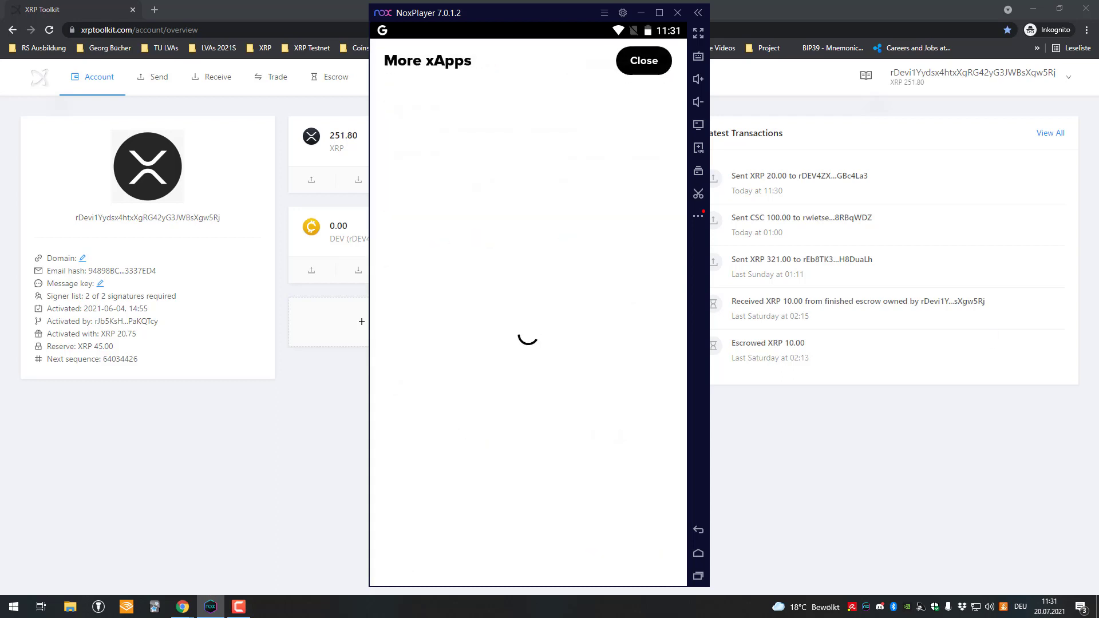
pyautogui.click(640, 64)
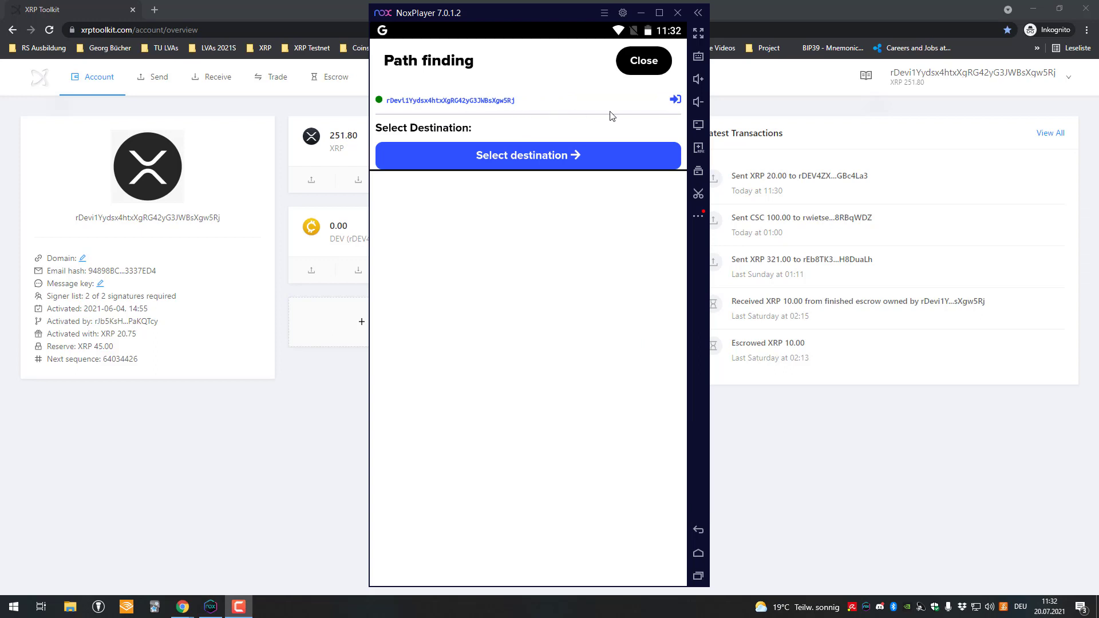
# Open the destination picker, then copy the DEV 2 address from XRP Toolkit
pyautogui.click(514, 156)
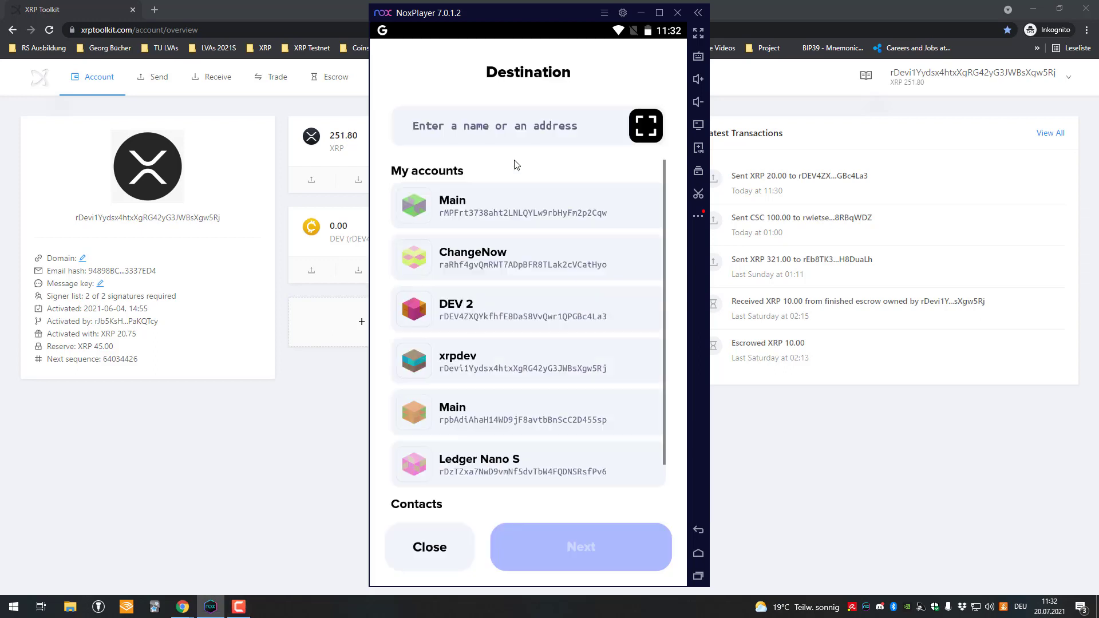
pyautogui.scroll(-2, 510, 189)
pyautogui.scroll(2, 510, 209)
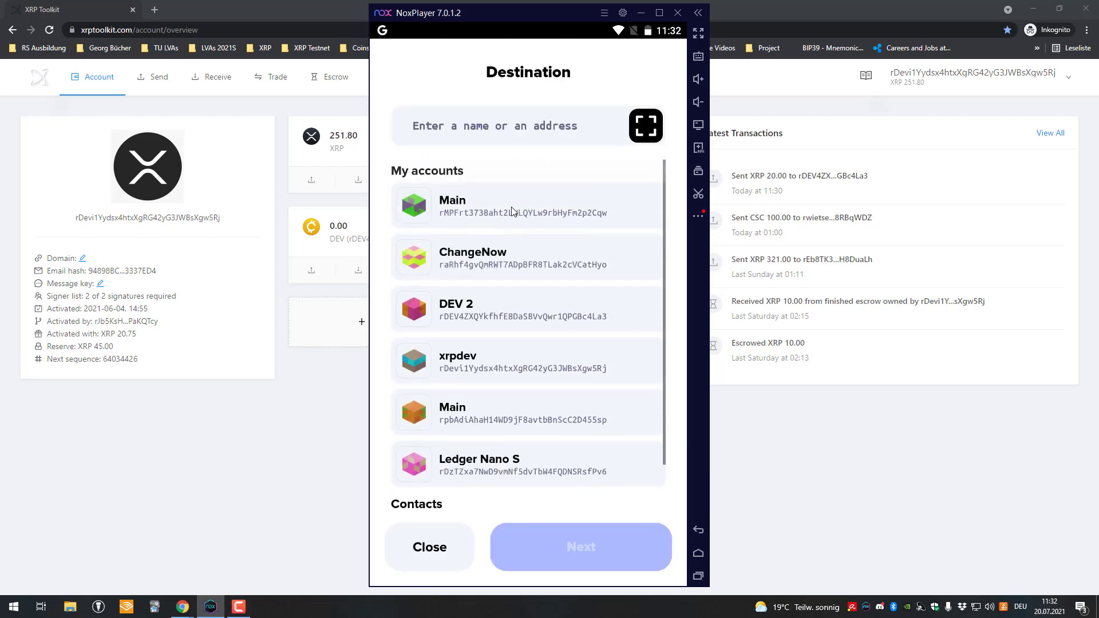
pyautogui.scroll(-2, 503, 240)
pyautogui.scroll(2, 504, 263)
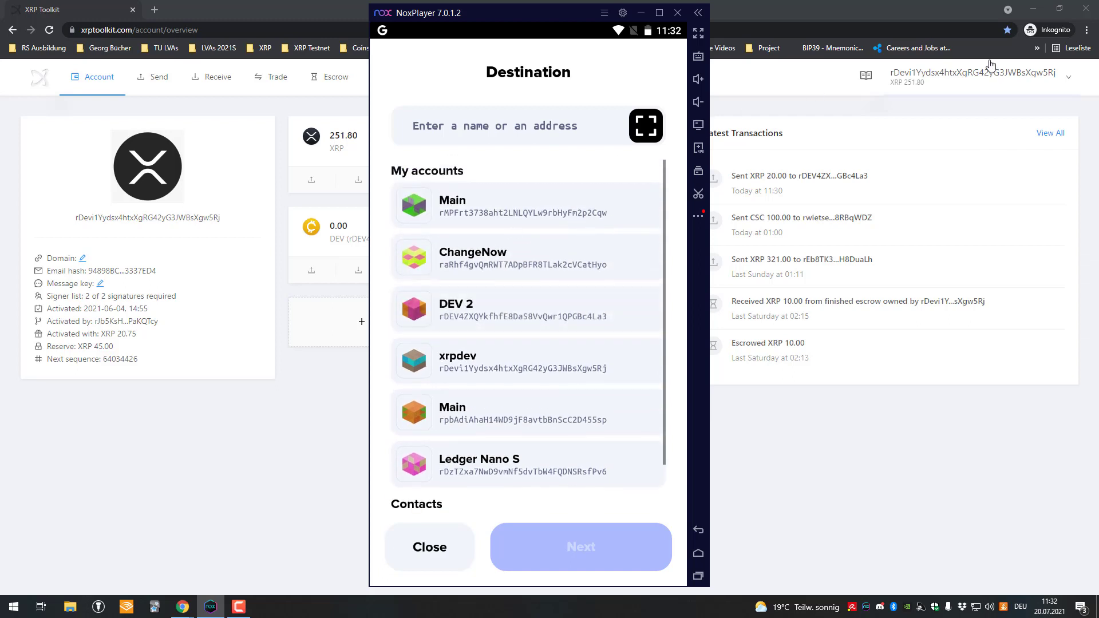
pyautogui.click(973, 75)
pyautogui.click(928, 121)
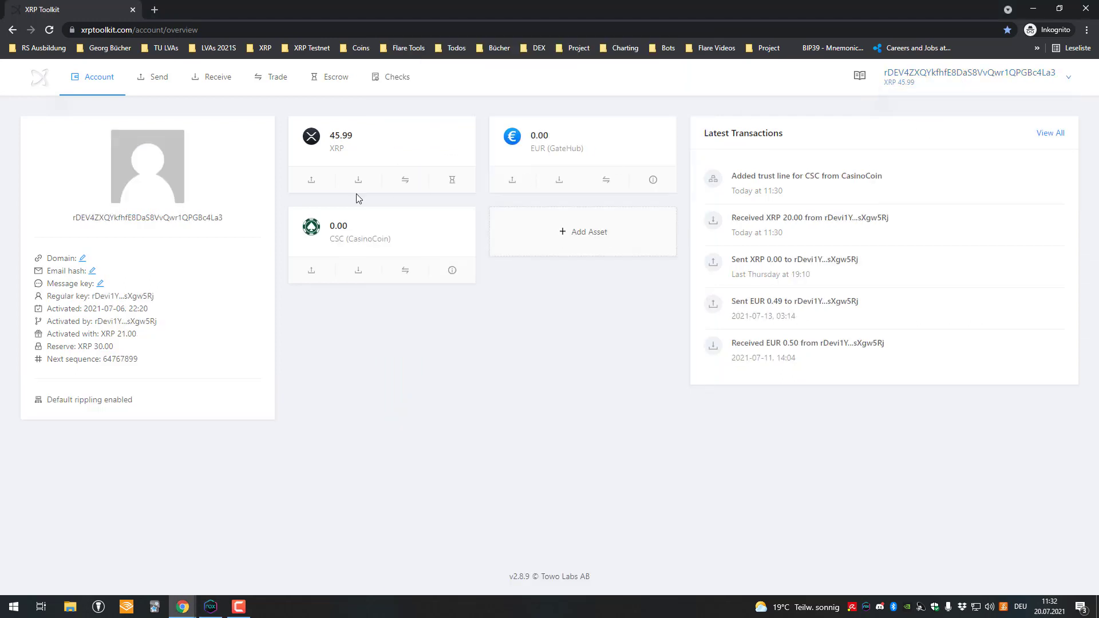
pyautogui.doubleClick(180, 218)
pyautogui.hotkey('ctrl', 'c')
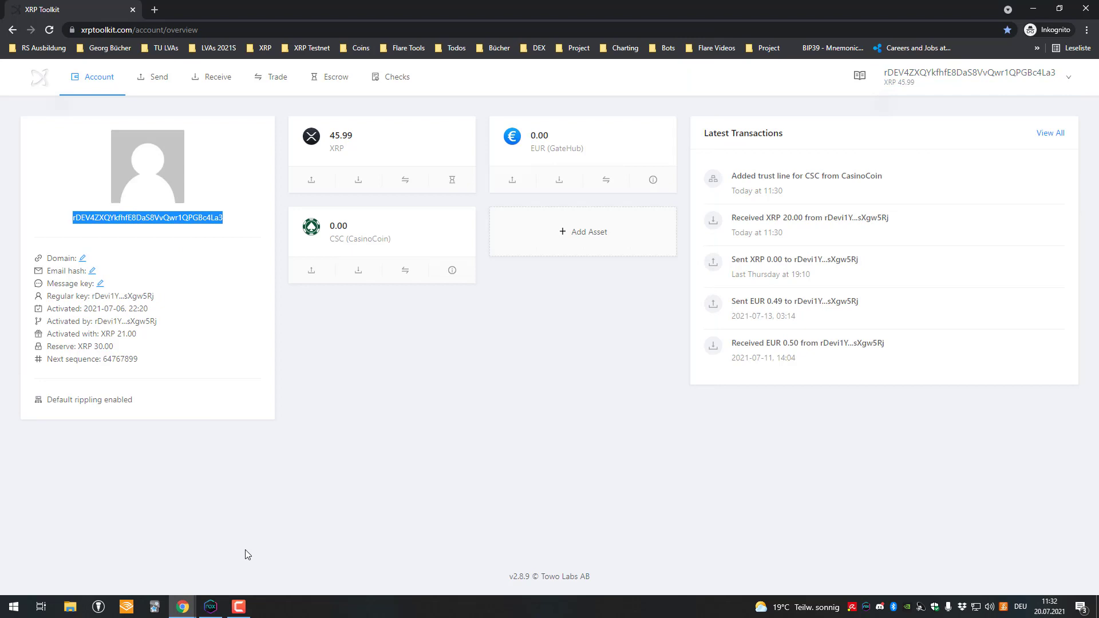
# Paste the DEV 2 address into the destination search in XUMM and confirm it
pyautogui.click(210, 607)
pyautogui.click(482, 117)
pyautogui.hotkey('ctrl', 'v')
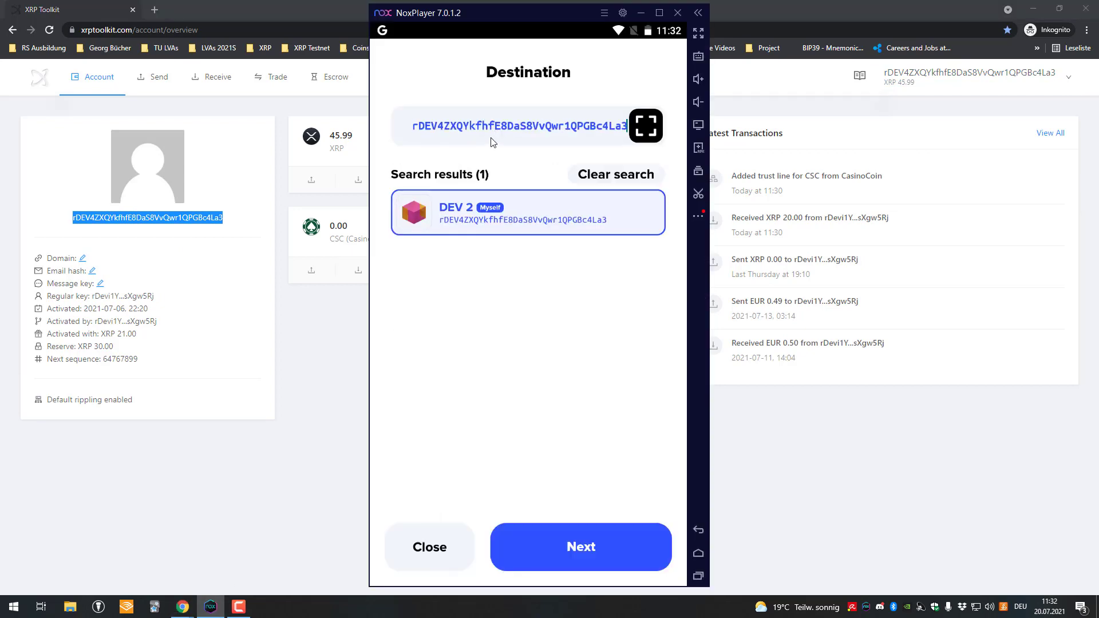
pyautogui.click(575, 568)
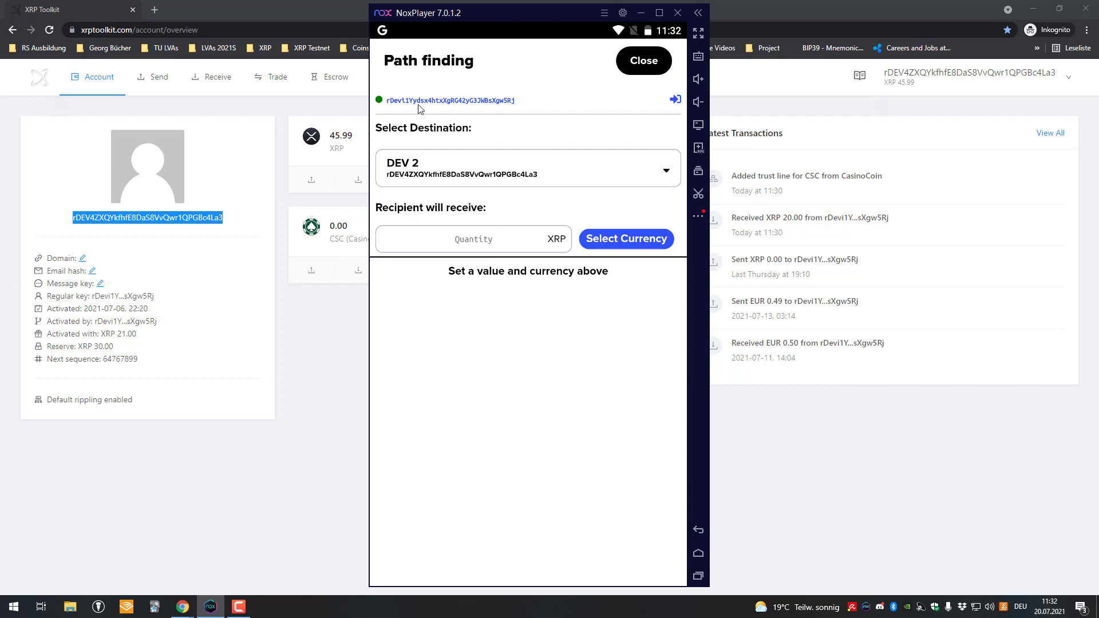
# Set DEV 2 to receive 1 EUR, loading a single XRP 2.241190 offer
pyautogui.click(521, 241)
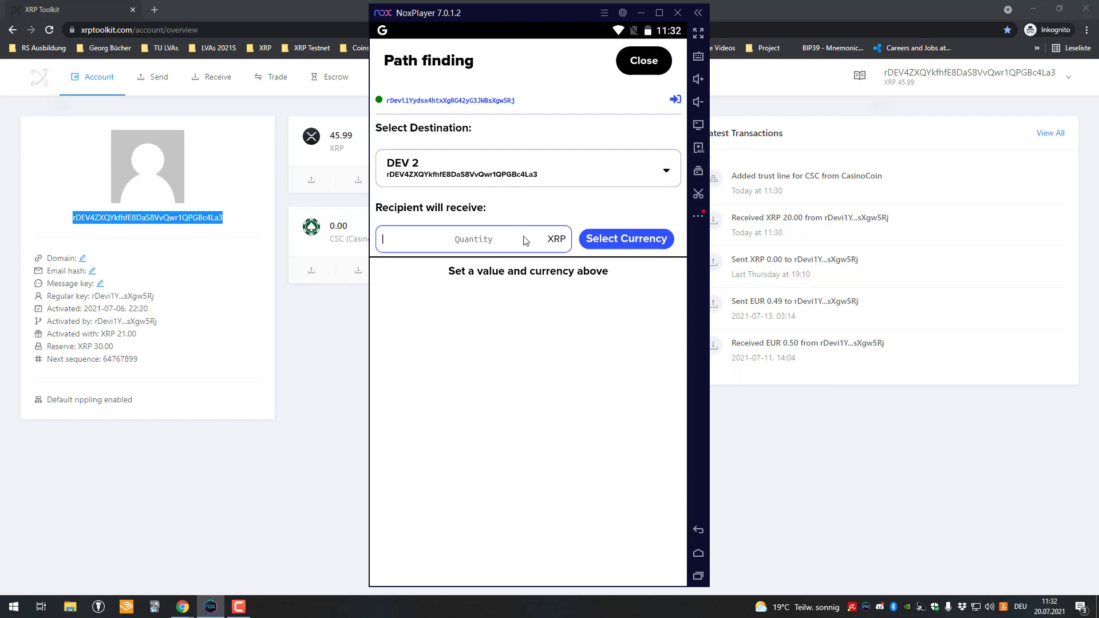
pyautogui.click(612, 240)
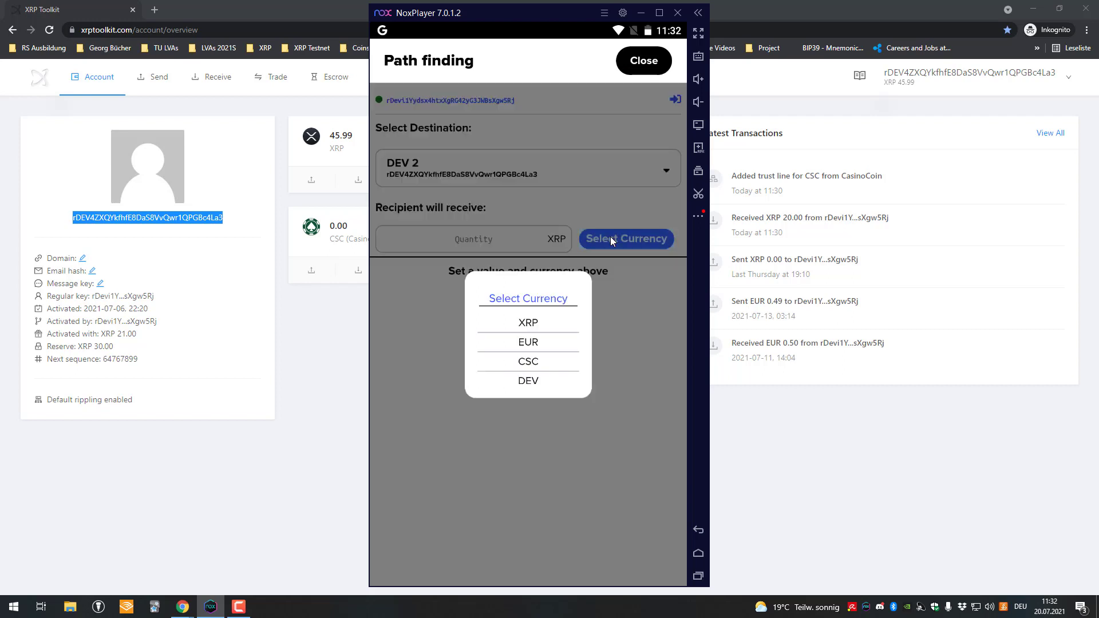
pyautogui.click(536, 343)
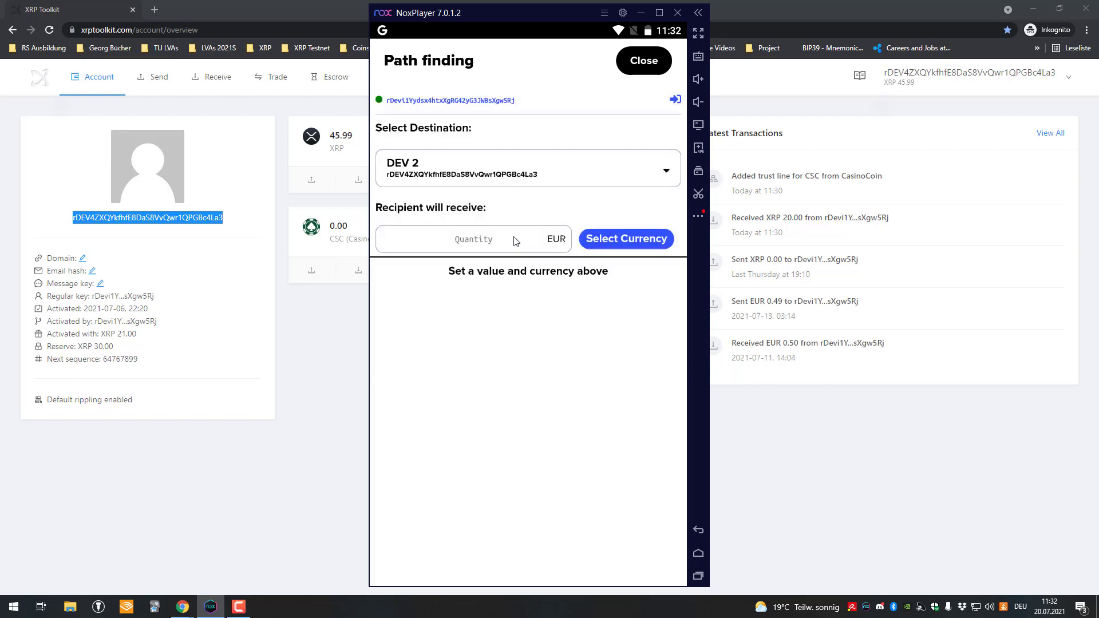
pyautogui.click(518, 241)
pyautogui.write('1')
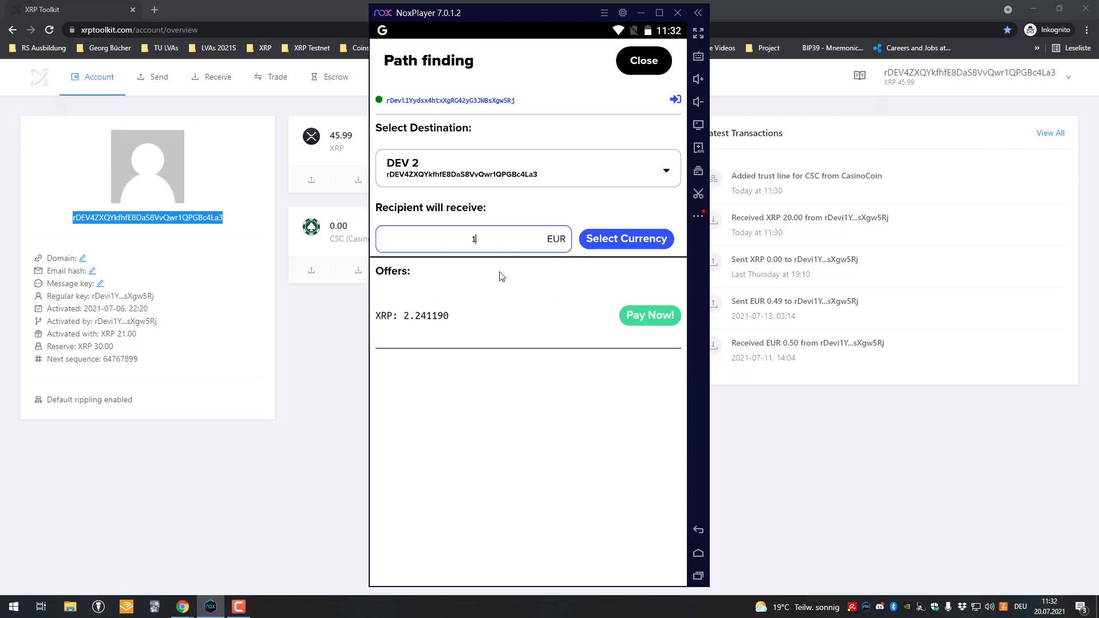
pyautogui.click(498, 346)
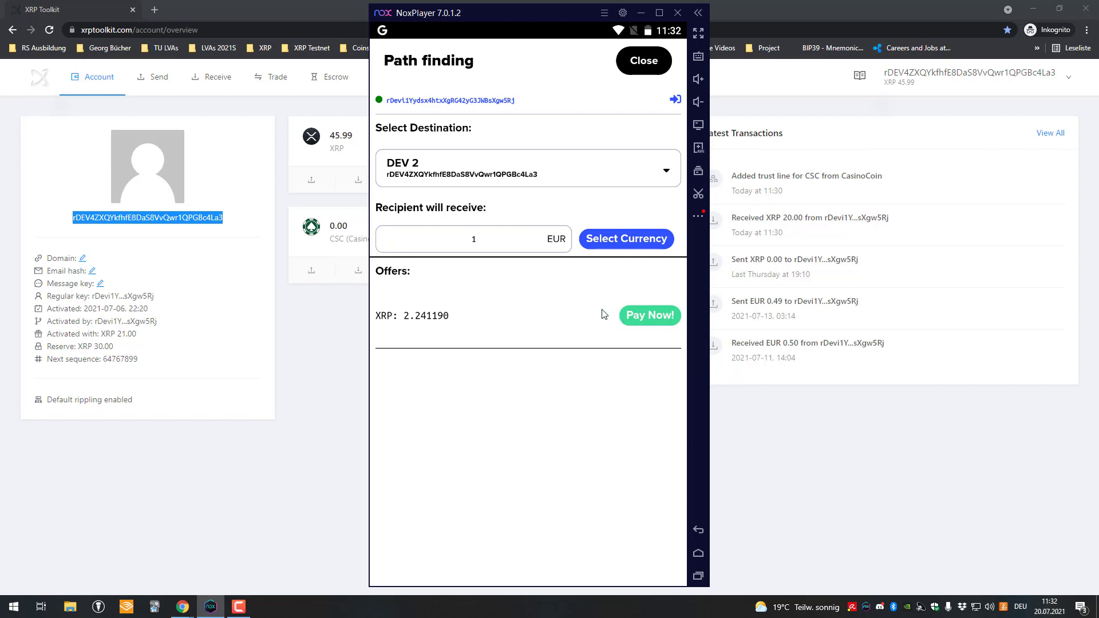
# Change the receiving currency to CSC with quantity 10 and refresh the offers
pyautogui.click(603, 240)
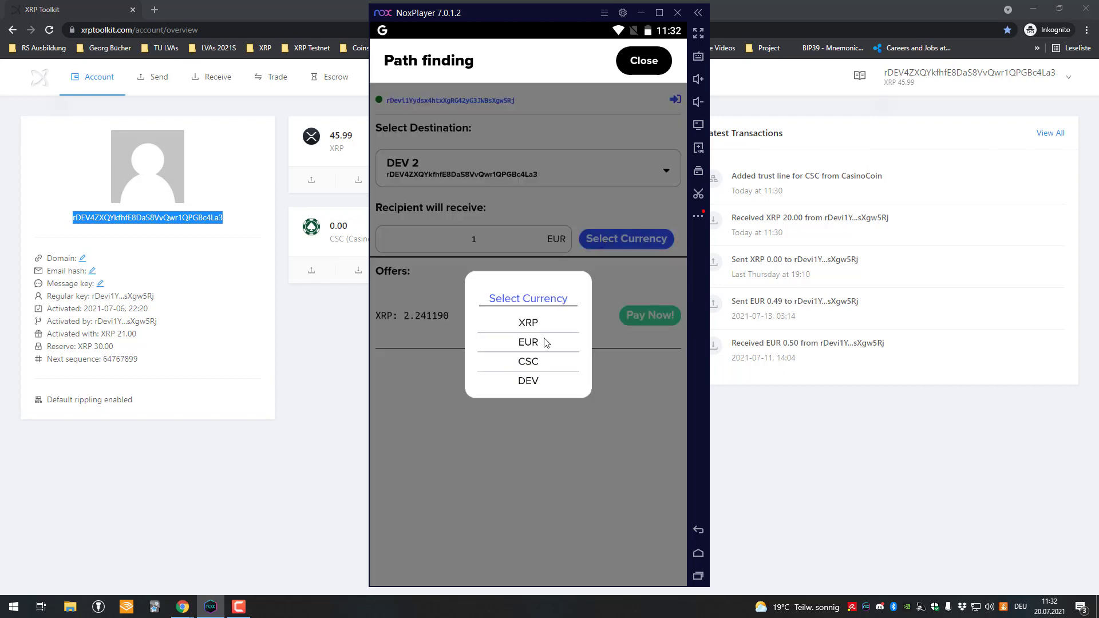
pyautogui.click(527, 358)
pyautogui.click(501, 243)
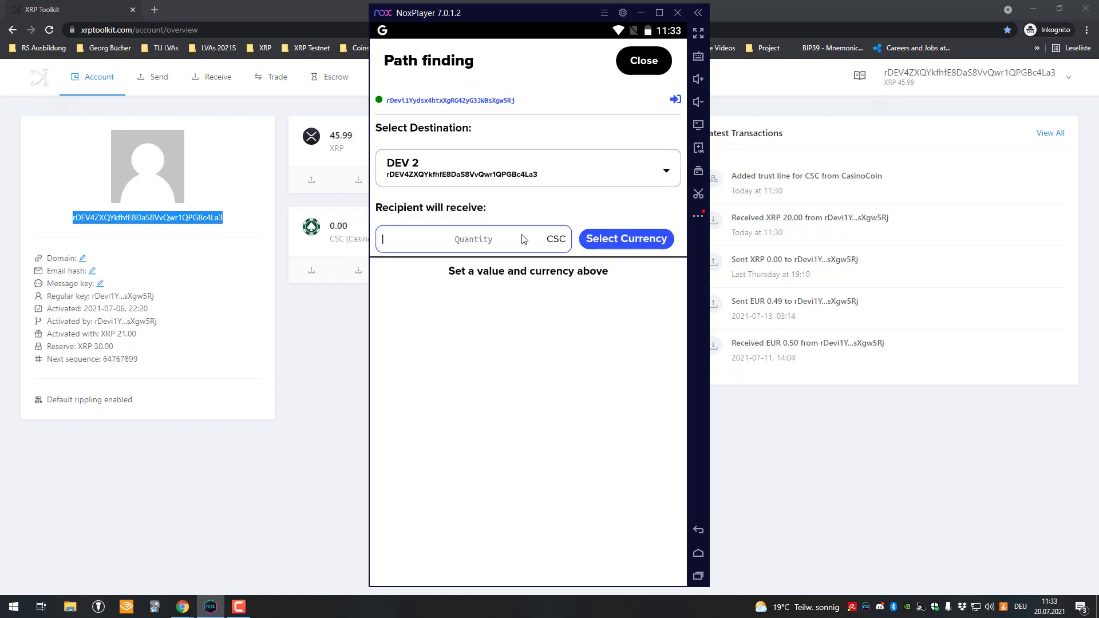
pyautogui.write('10')
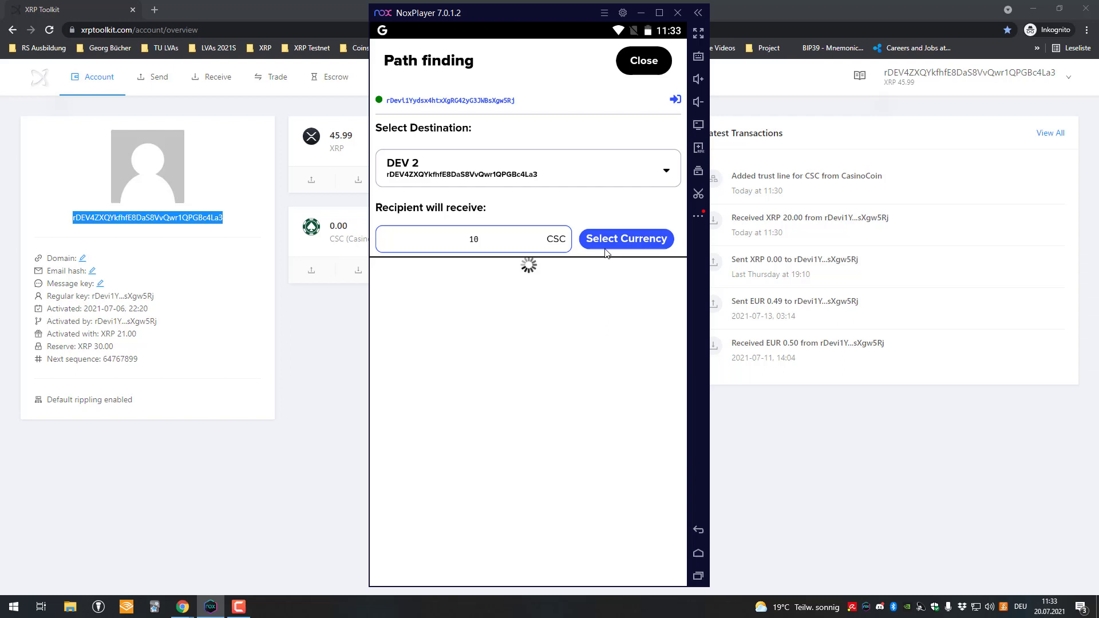
pyautogui.click(506, 248)
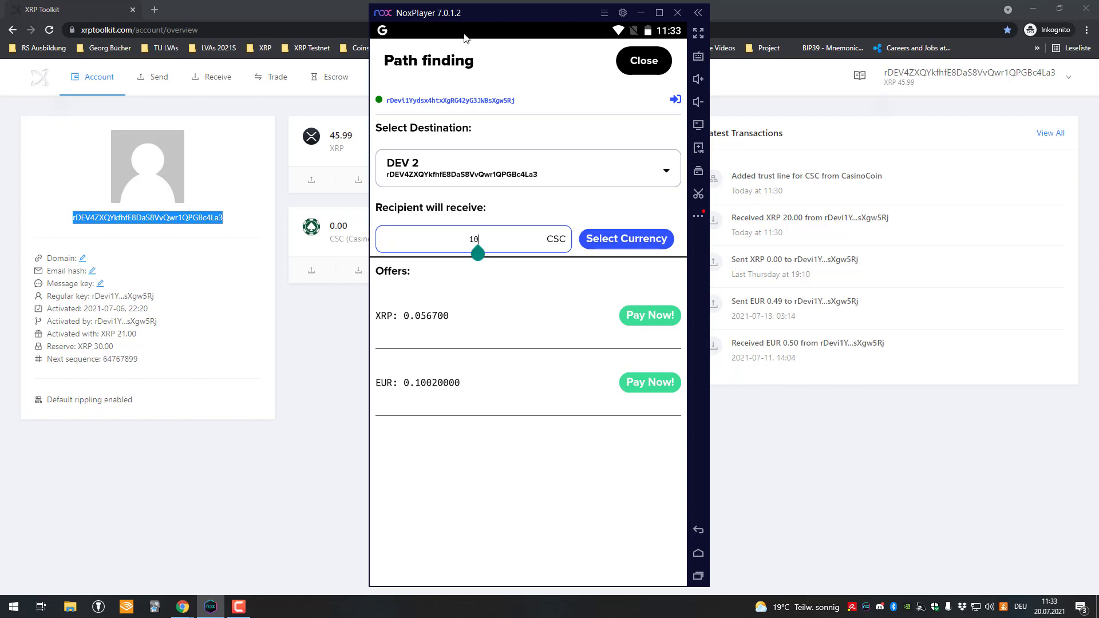
# Switch XRP Toolkit to xrpdev, check its 251.80 XRP balance, and return to XUMM
pyautogui.click(933, 75)
pyautogui.click(933, 115)
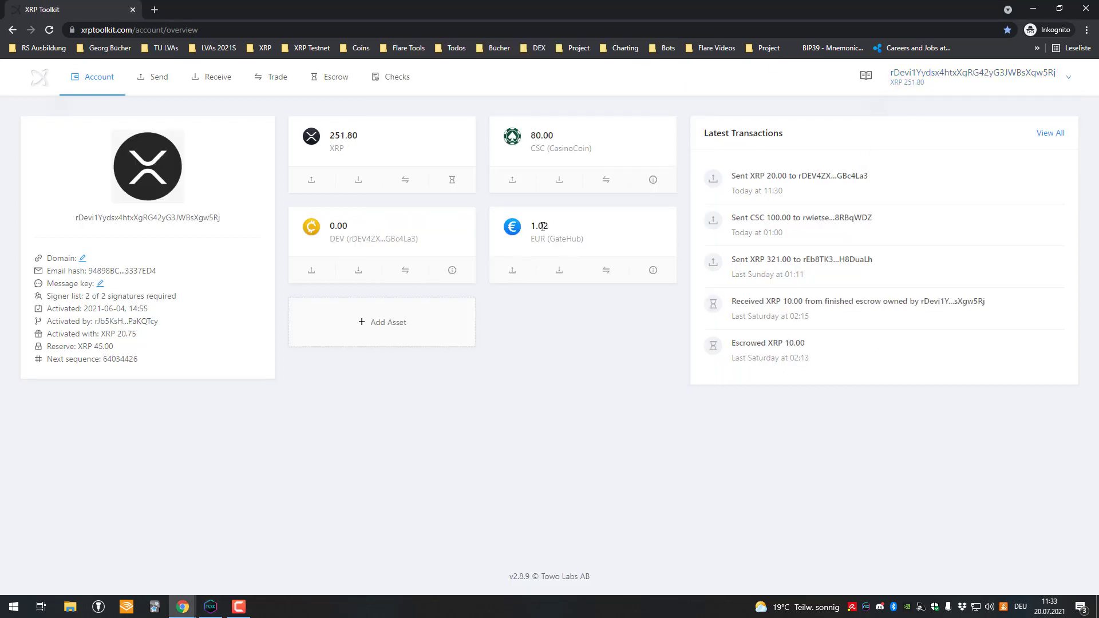
pyautogui.moveTo(543, 232)
pyautogui.doubleClick(352, 138)
pyautogui.click(211, 606)
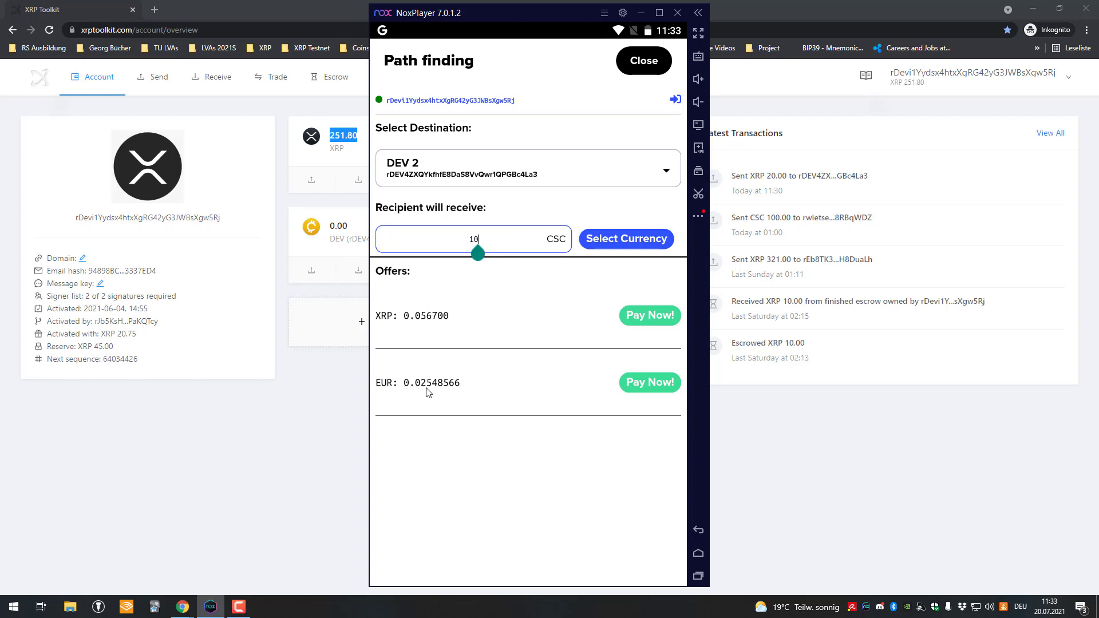
# Pay the 10 CSC via the EUR offer, slide to accept and enter the passcode
pyautogui.click(650, 383)
pyautogui.scroll(-3, 538, 385)
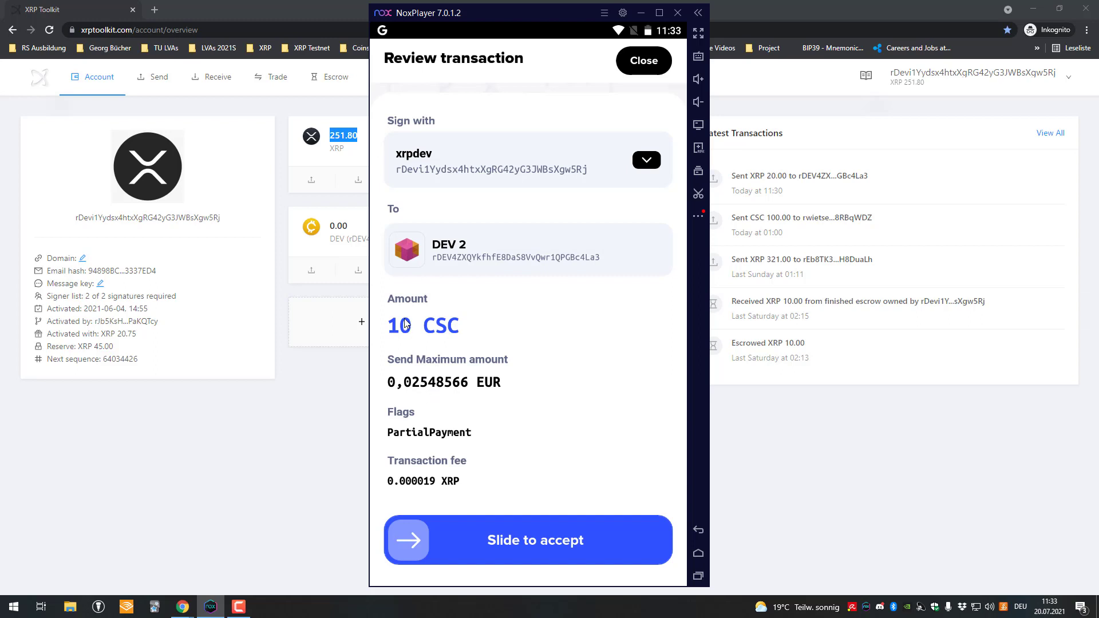
pyautogui.moveTo(430, 551); pyautogui.dragTo(621, 541)
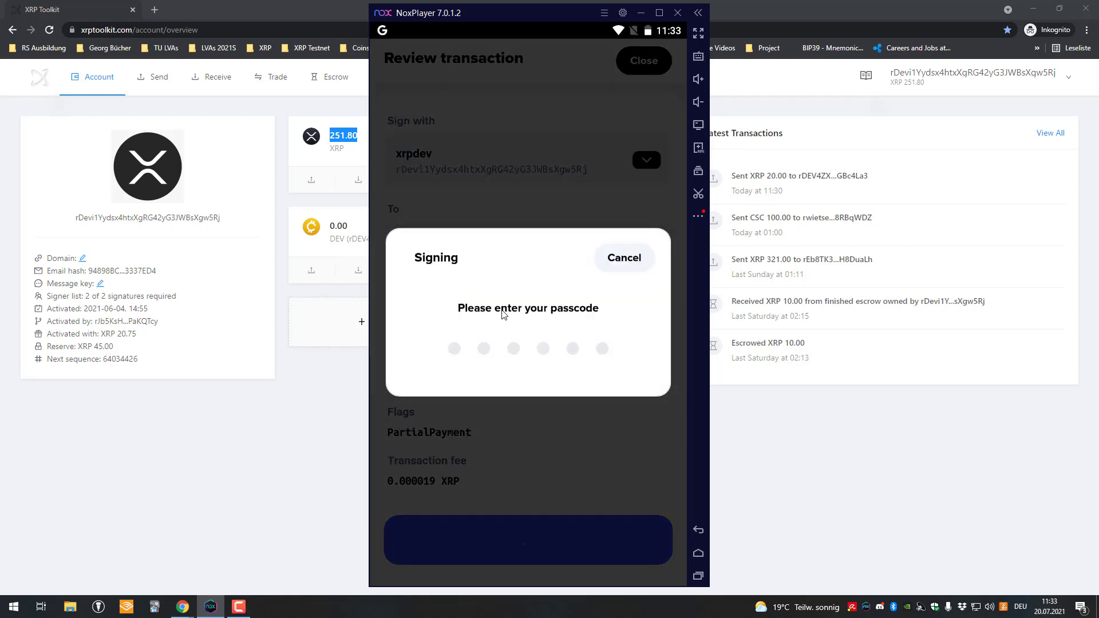
pyautogui.write('123456')
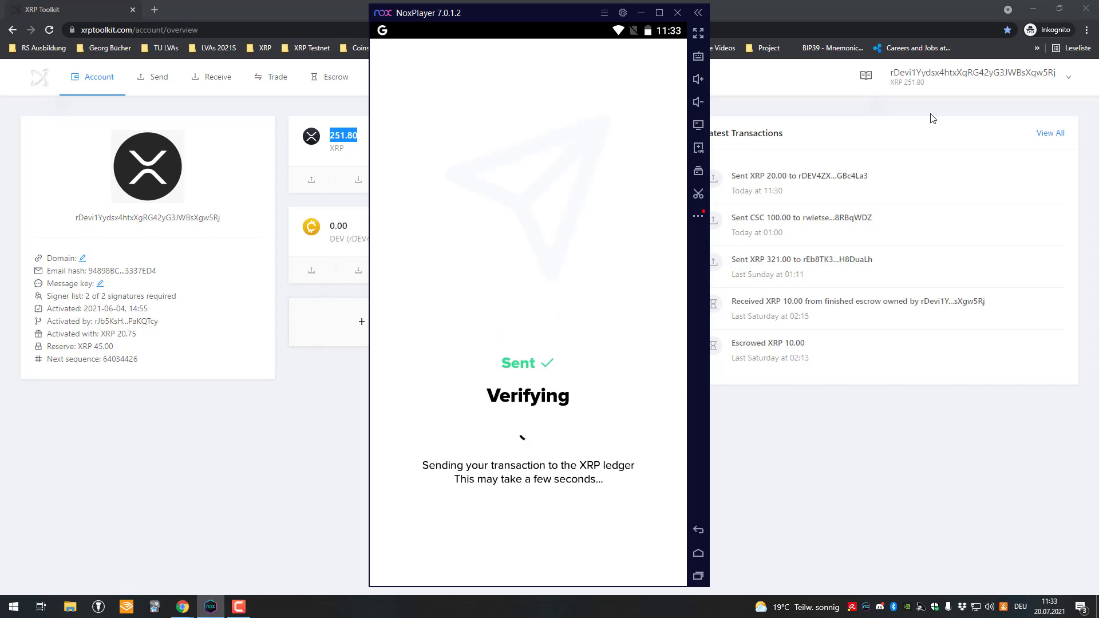
# Confirm DEV 2 holds 10.00 CSC in XRP Toolkit, then close XUMM's success screen
pyautogui.click(953, 80)
pyautogui.click(895, 113)
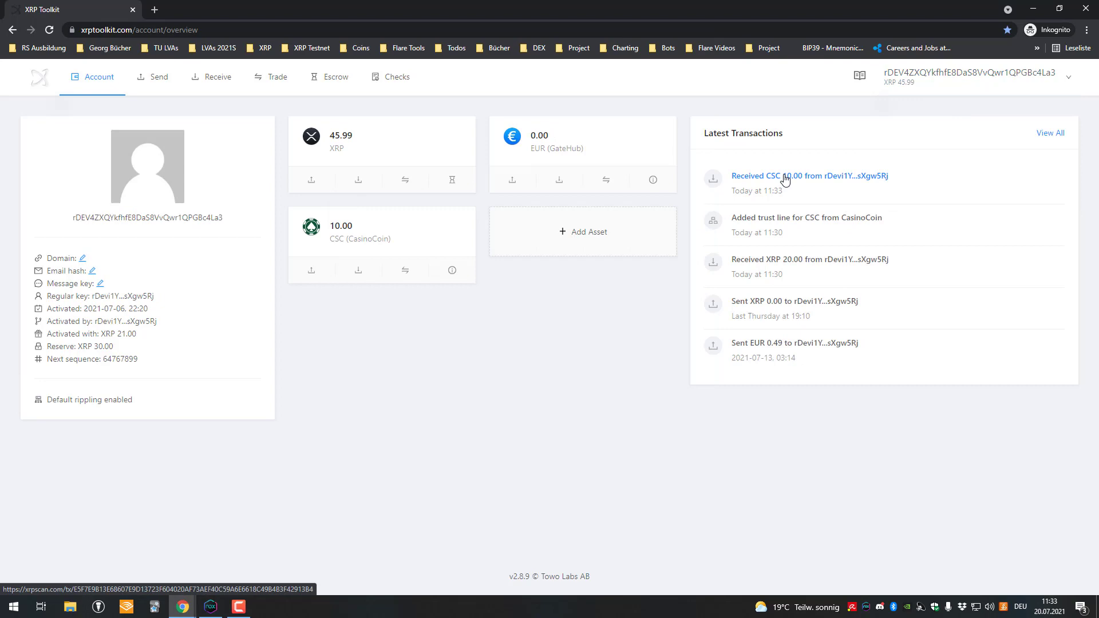
pyautogui.click(211, 607)
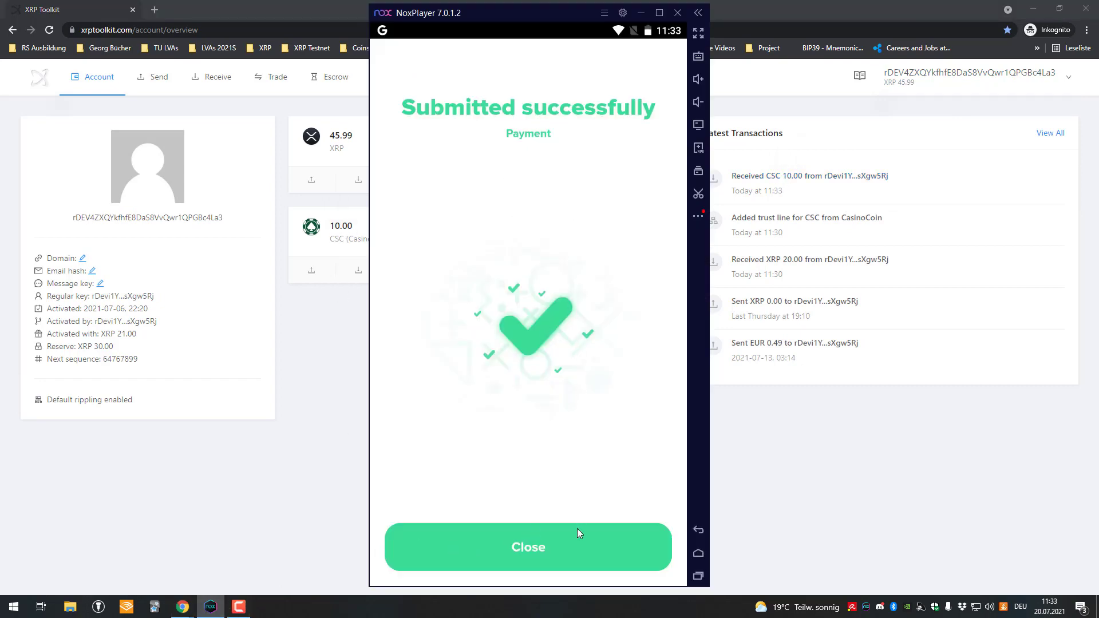
pyautogui.click(578, 532)
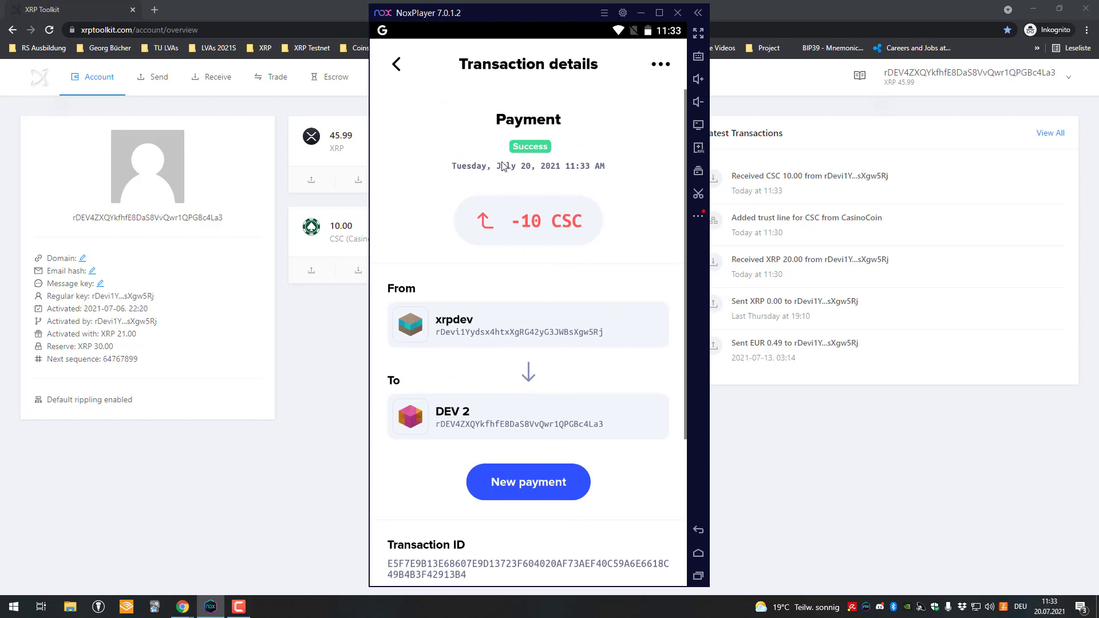
pyautogui.click(395, 66)
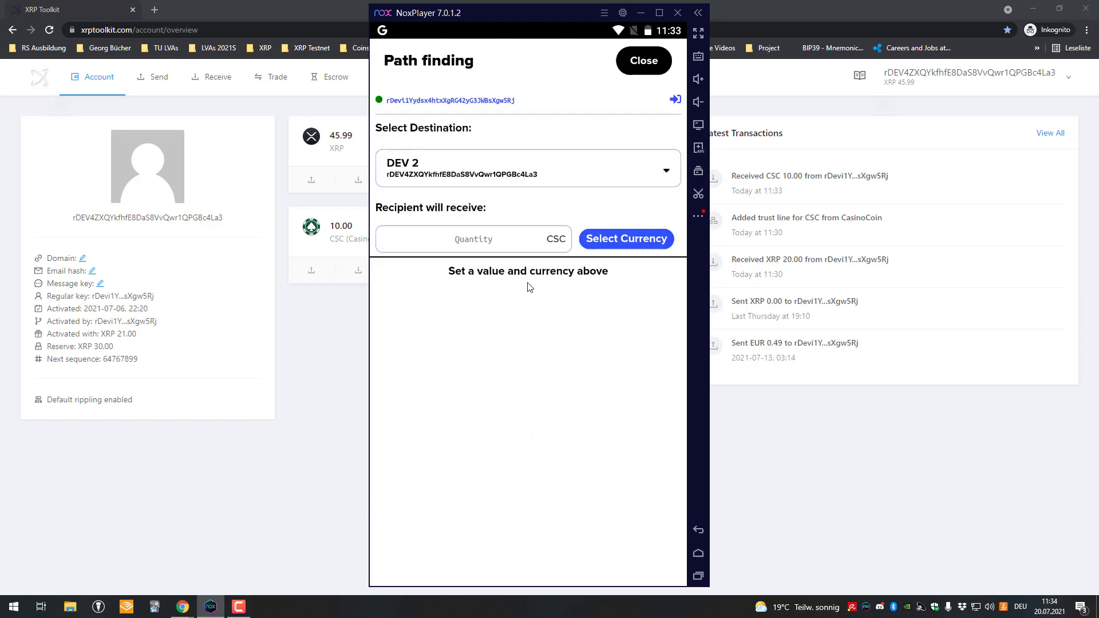
# Send another 10 CSC to DEV 2 using the 0.0567 XRP offer and return to Path finding
pyautogui.click(522, 240)
pyautogui.write('10')
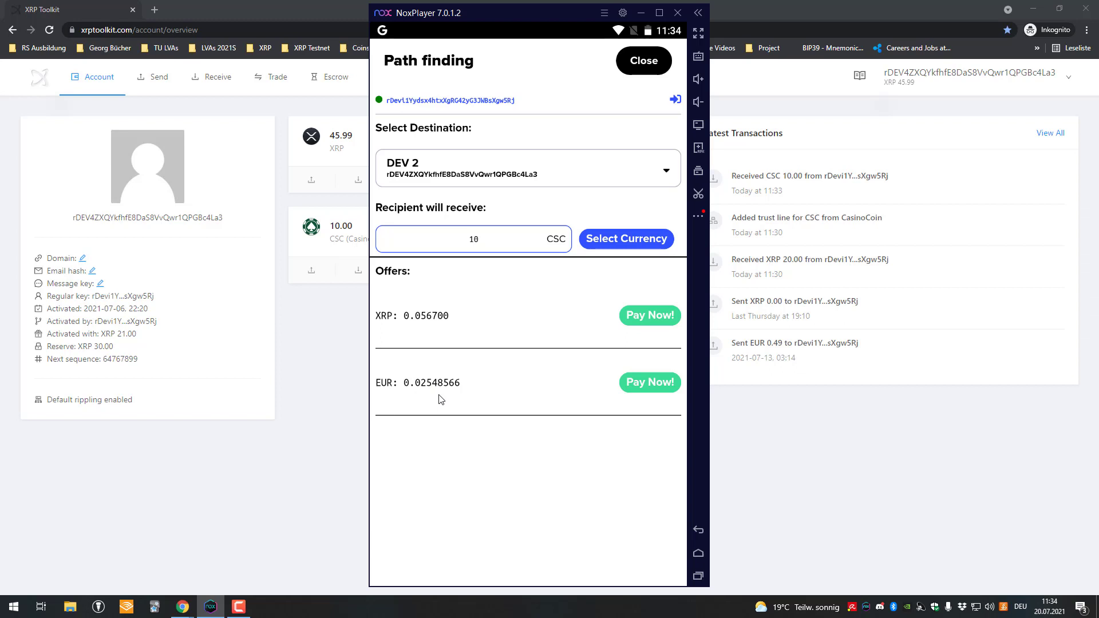
pyautogui.click(643, 320)
pyautogui.scroll(-3, 499, 390)
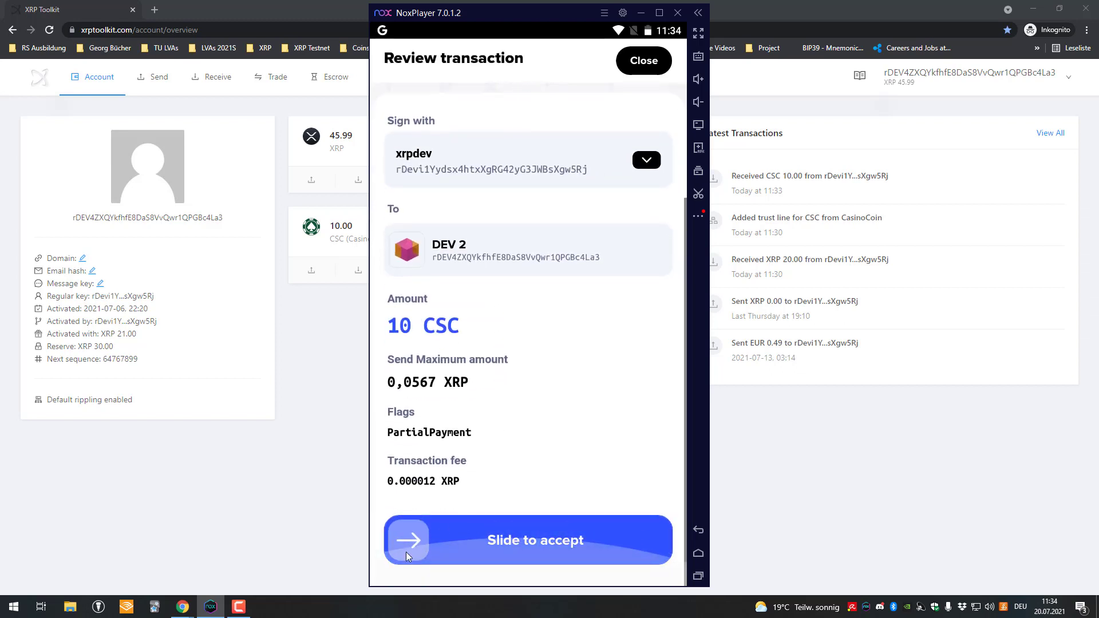
pyautogui.moveTo(407, 556); pyautogui.dragTo(659, 559)
pyautogui.write('******')
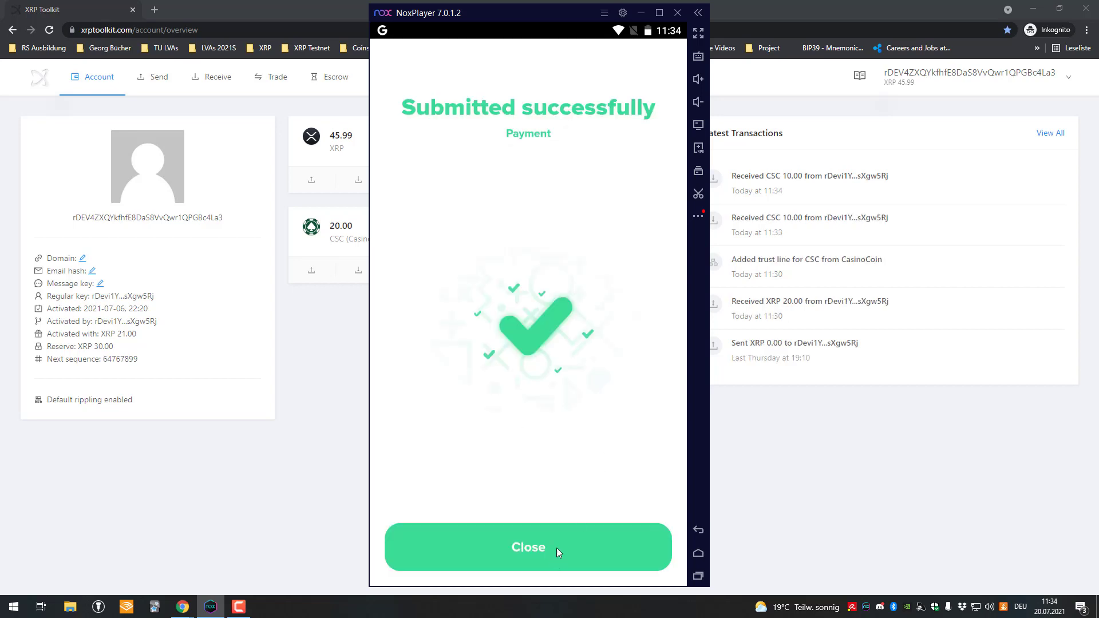
pyautogui.click(557, 548)
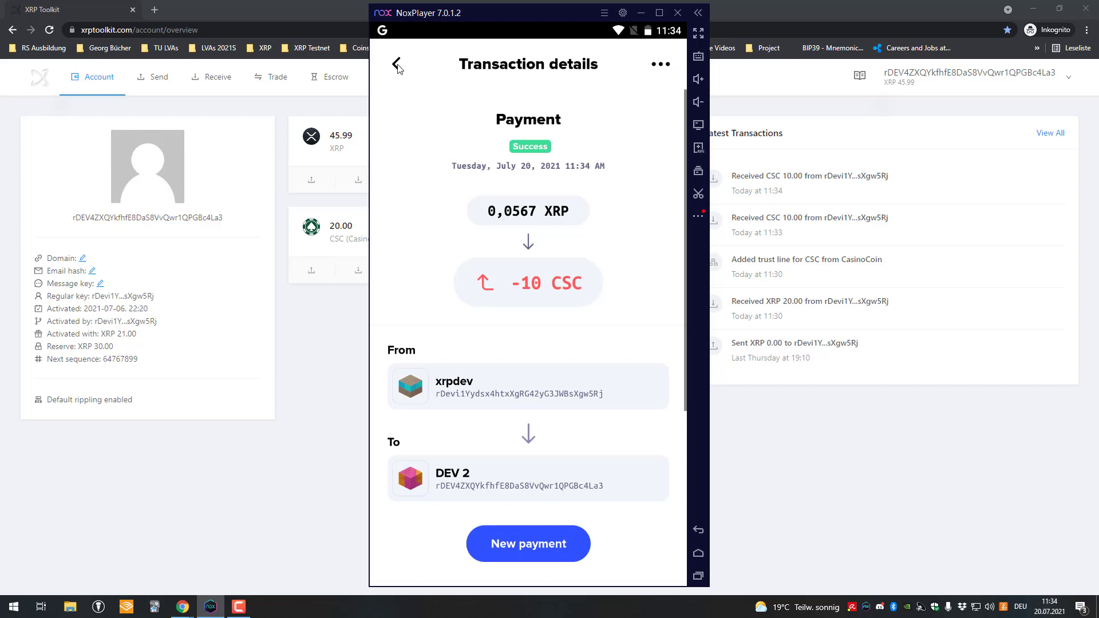
pyautogui.click(396, 65)
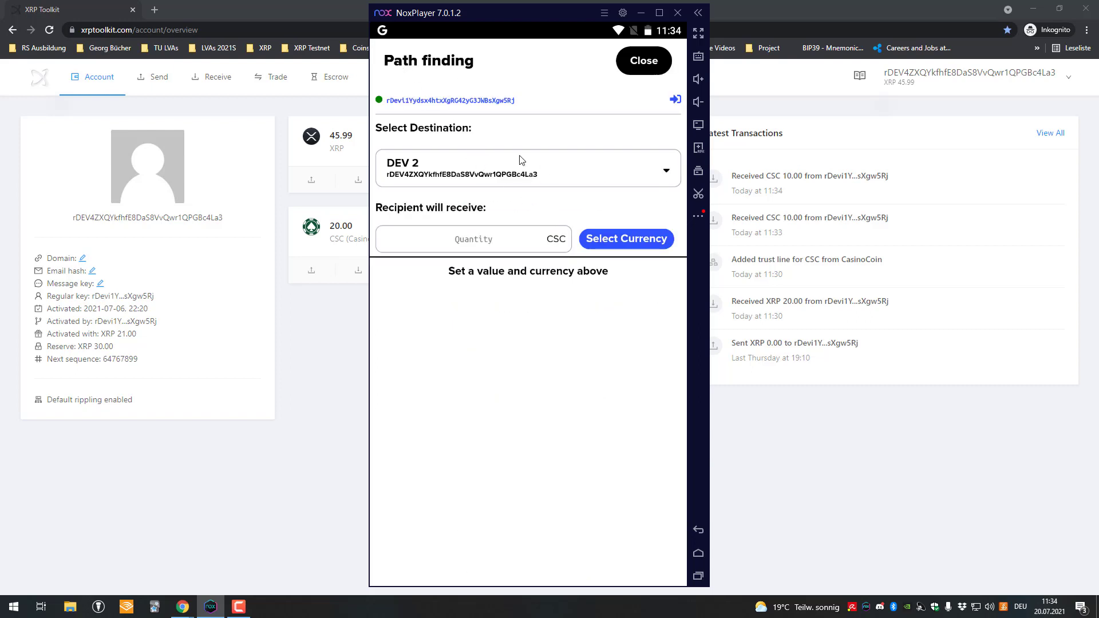
# Switch the recipient currency from CSC to EUR and place the caret in the amount field
pyautogui.click(541, 240)
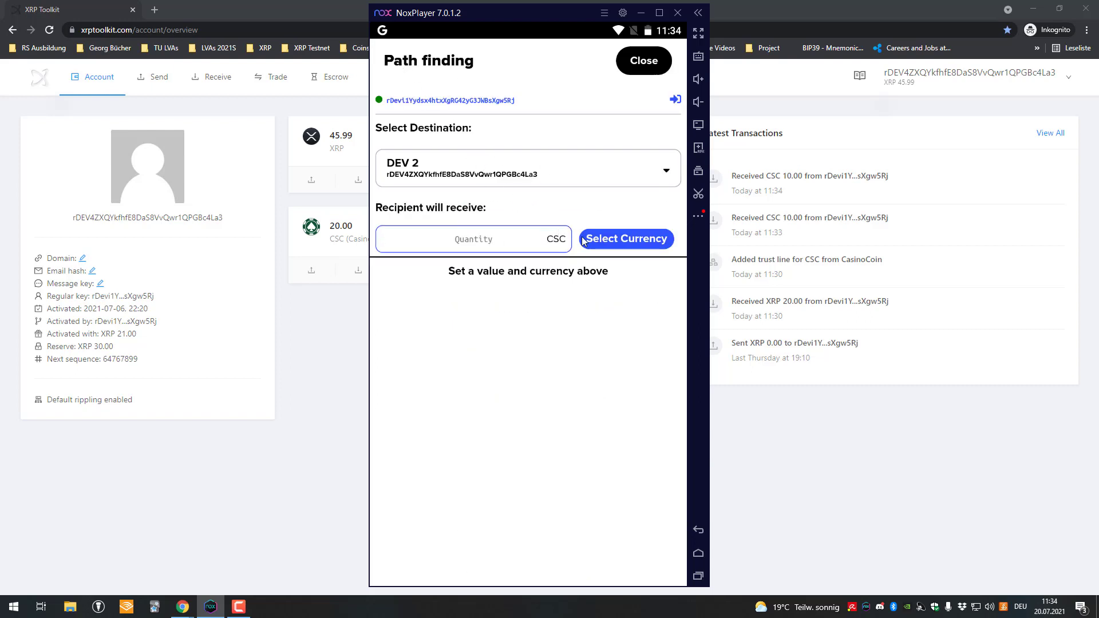
pyautogui.click(611, 240)
pyautogui.scroll(2, 546, 284)
pyautogui.scroll(-2, 546, 269)
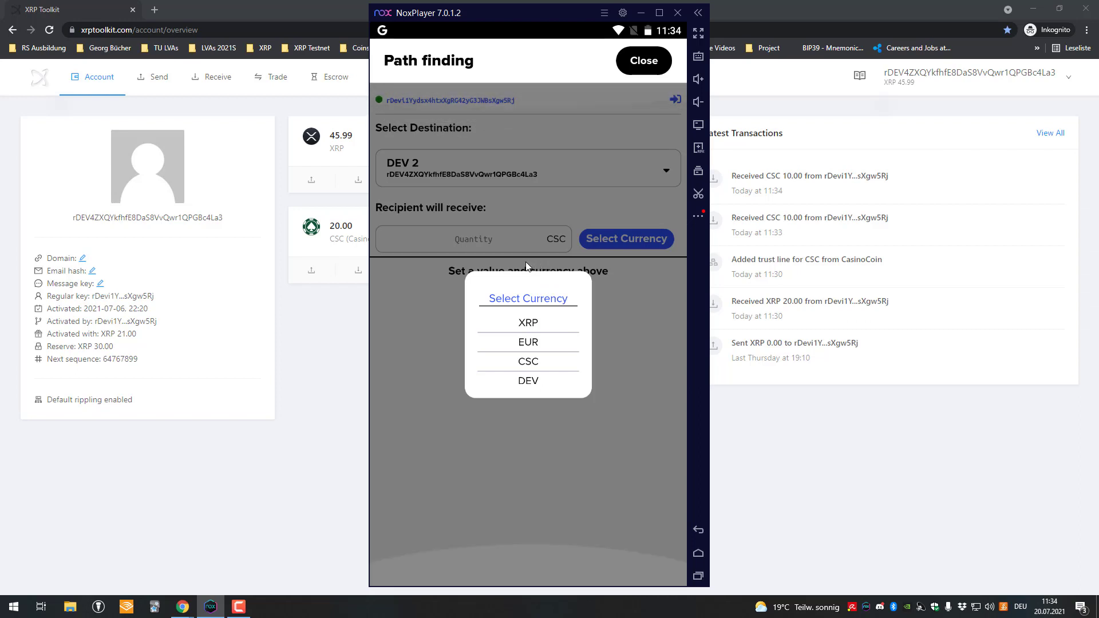
pyautogui.scroll(2, 522, 289)
pyautogui.scroll(2, 521, 281)
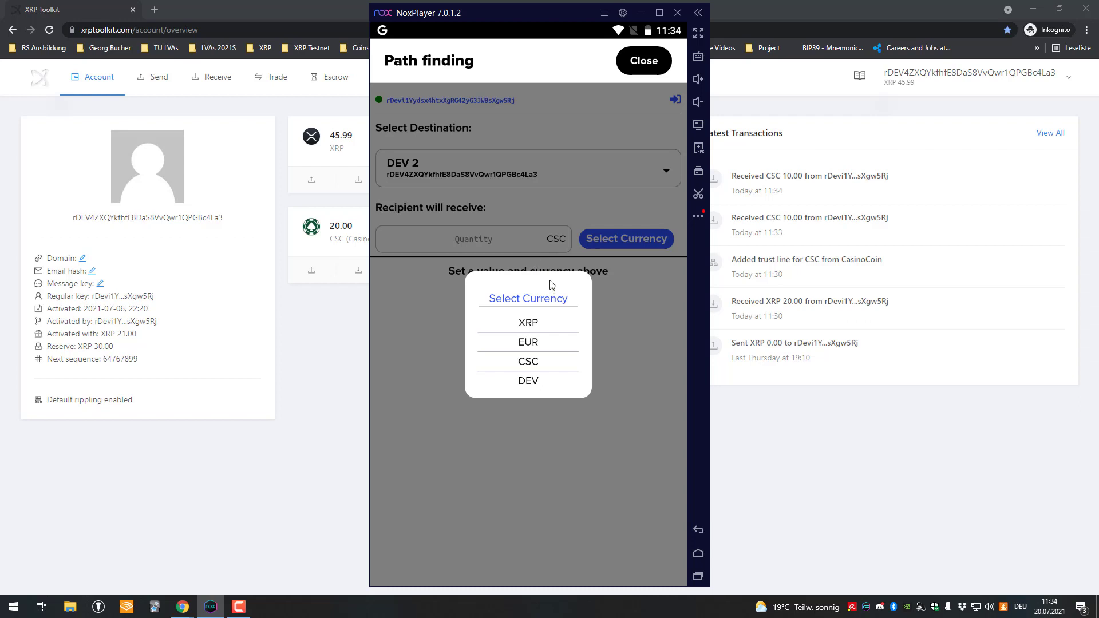
pyautogui.click(511, 231)
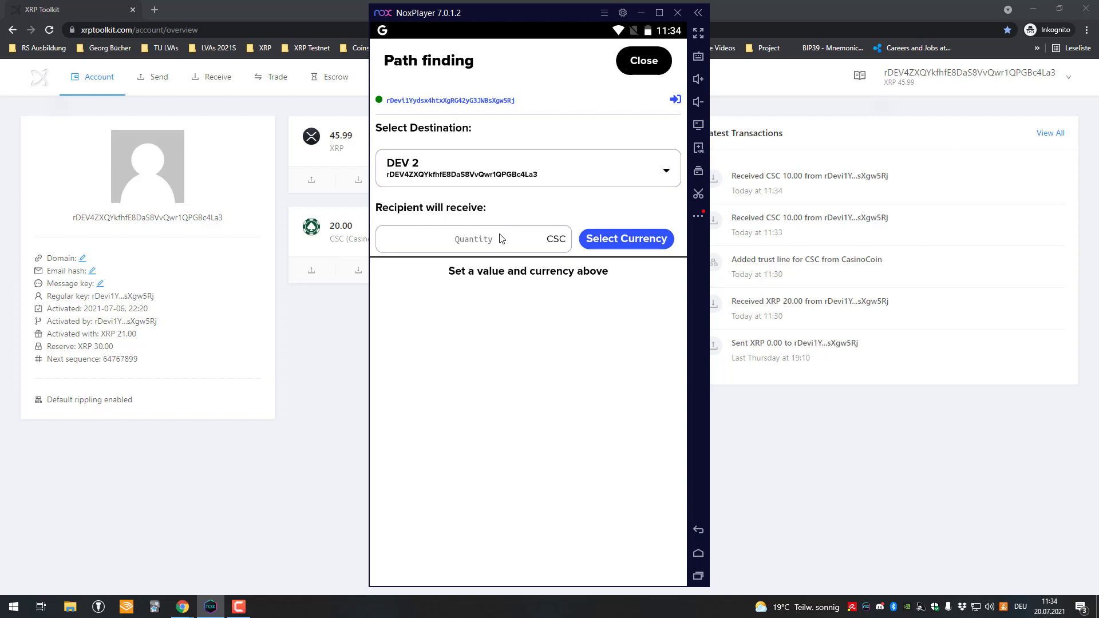
pyautogui.click(518, 244)
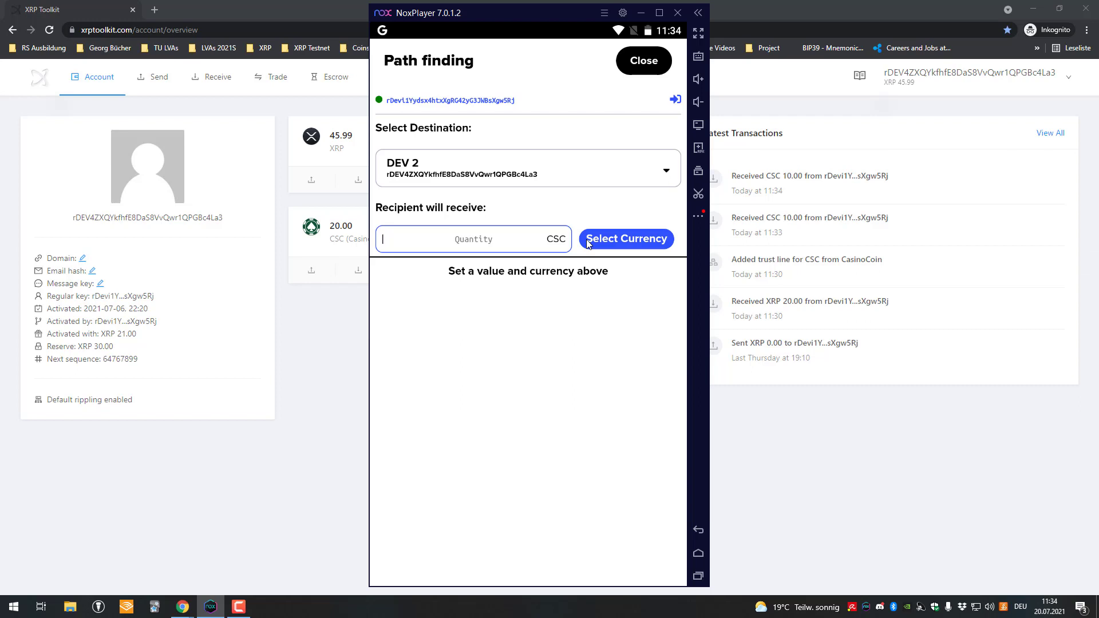
pyautogui.click(613, 239)
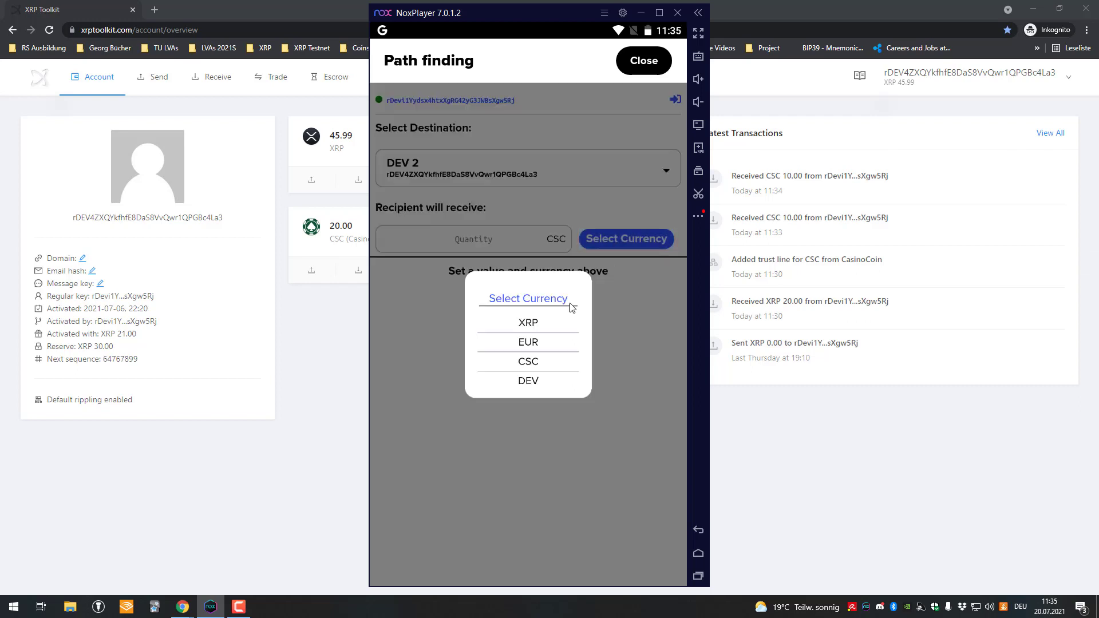
pyautogui.click(528, 342)
pyautogui.click(496, 239)
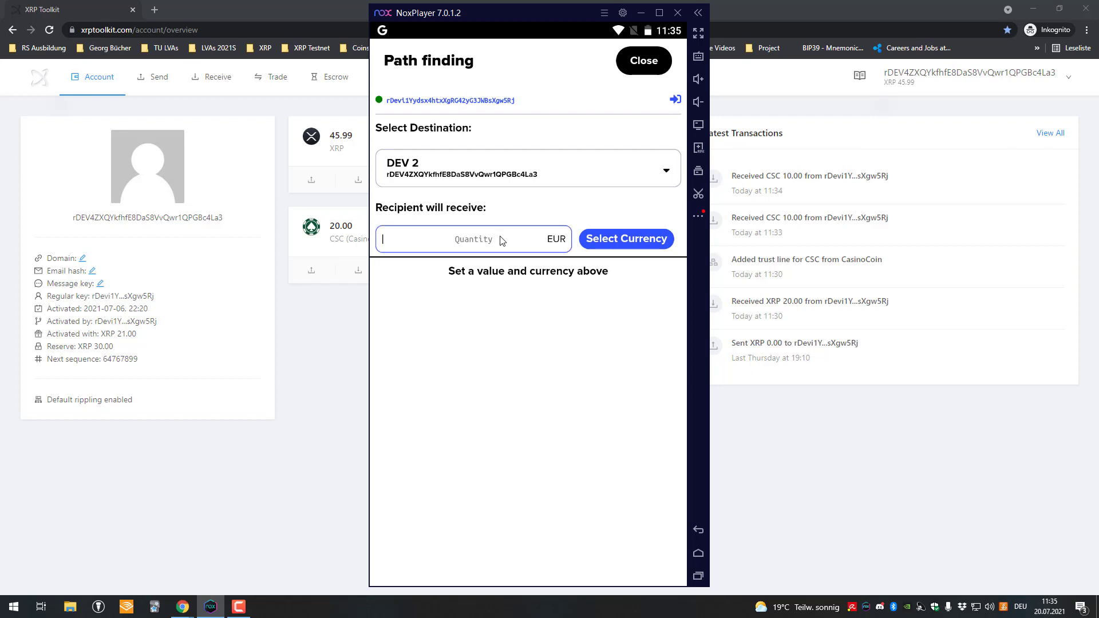
# Correct the amount from 1 to 0.01 EUR, yielding XRP 0.022412 and CSC 4.10066022 offers
pyautogui.write('1')
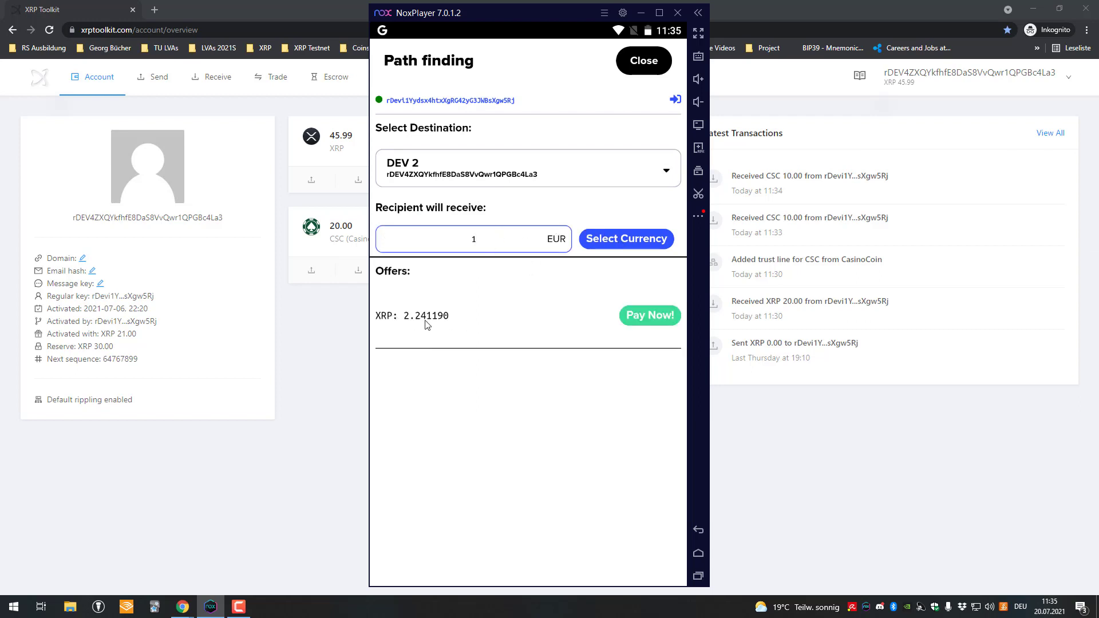
pyautogui.click(506, 243)
pyautogui.press('BackSpace')
pyautogui.write('0.0')
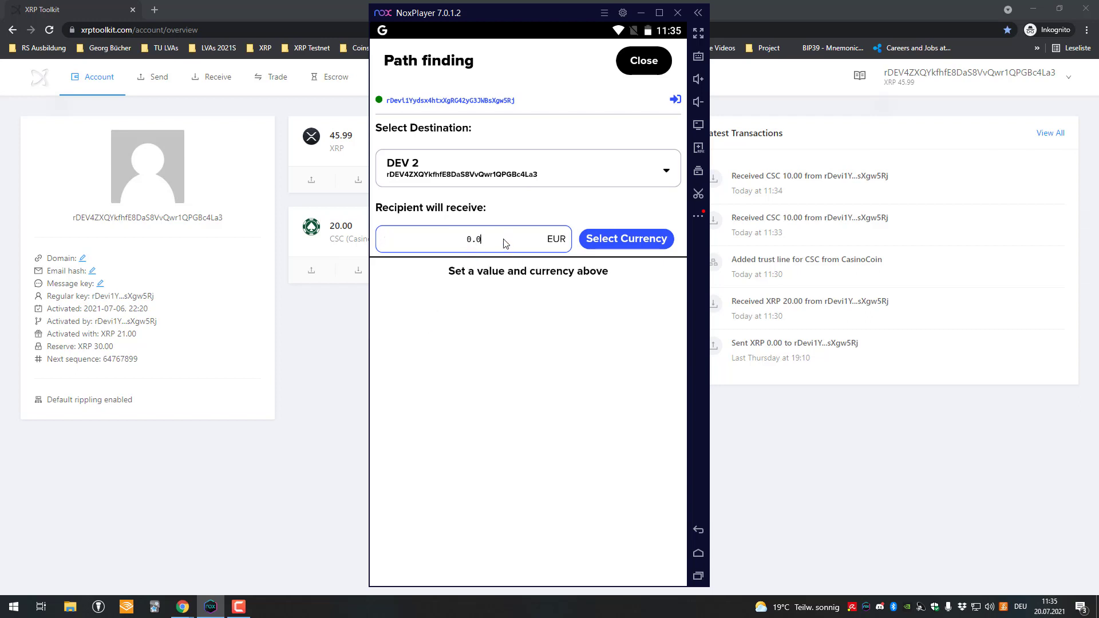
pyautogui.write('1')
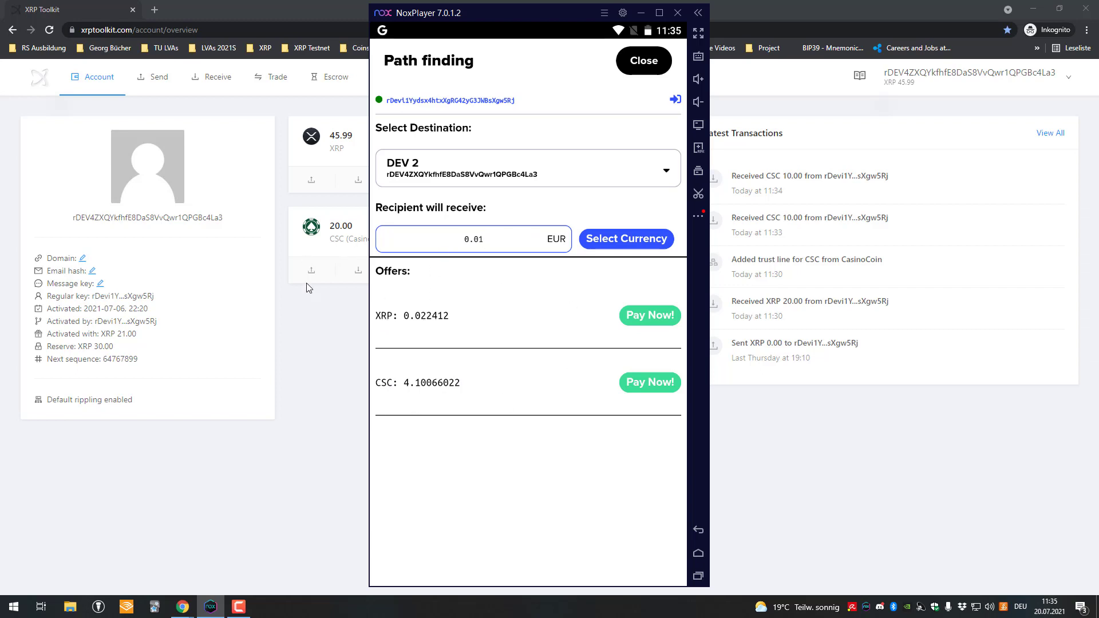
# Switch XRP Toolkit to the account holding 251.75 XRP
pyautogui.click(333, 310)
pyautogui.click(920, 85)
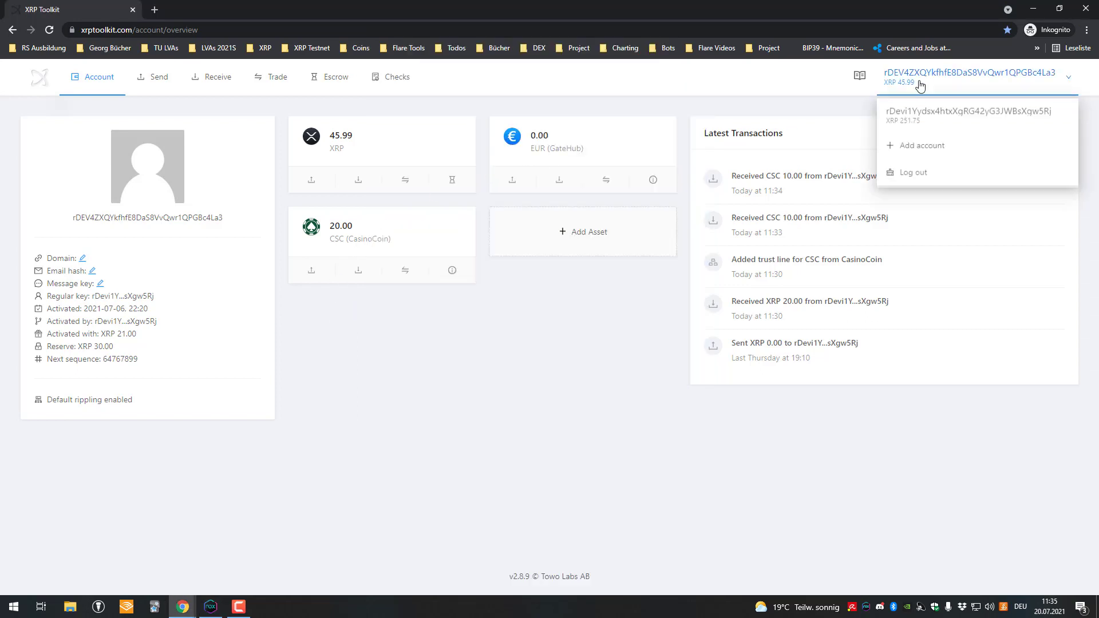
pyautogui.click(925, 113)
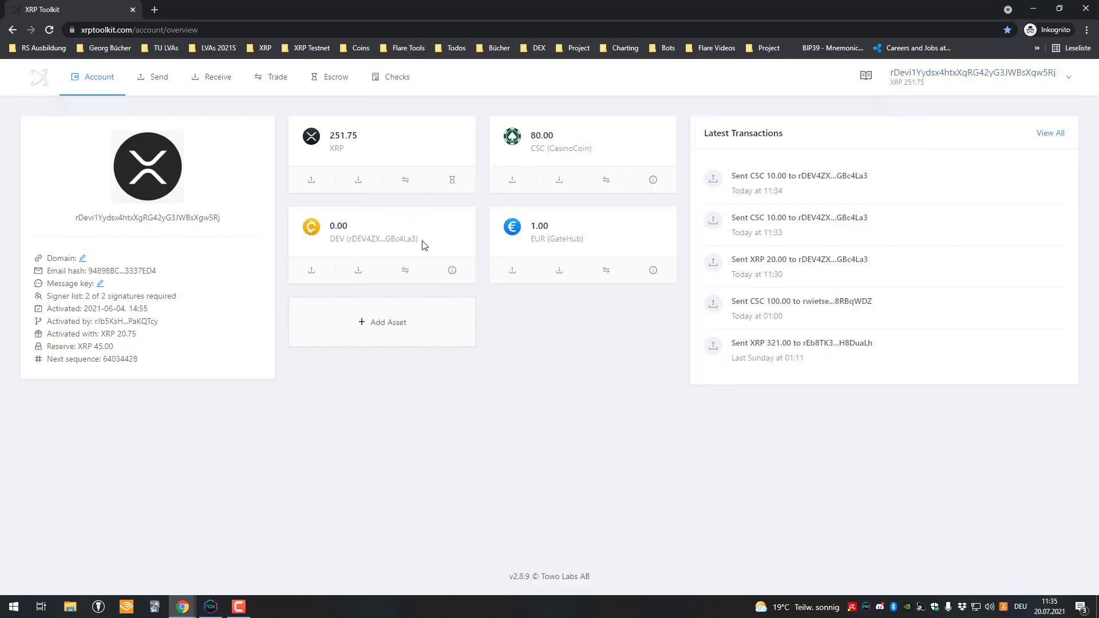
# Add a trust line for ETH (GateHub Fifth) and confirm the transaction
pyautogui.click(419, 322)
pyautogui.click(208, 349)
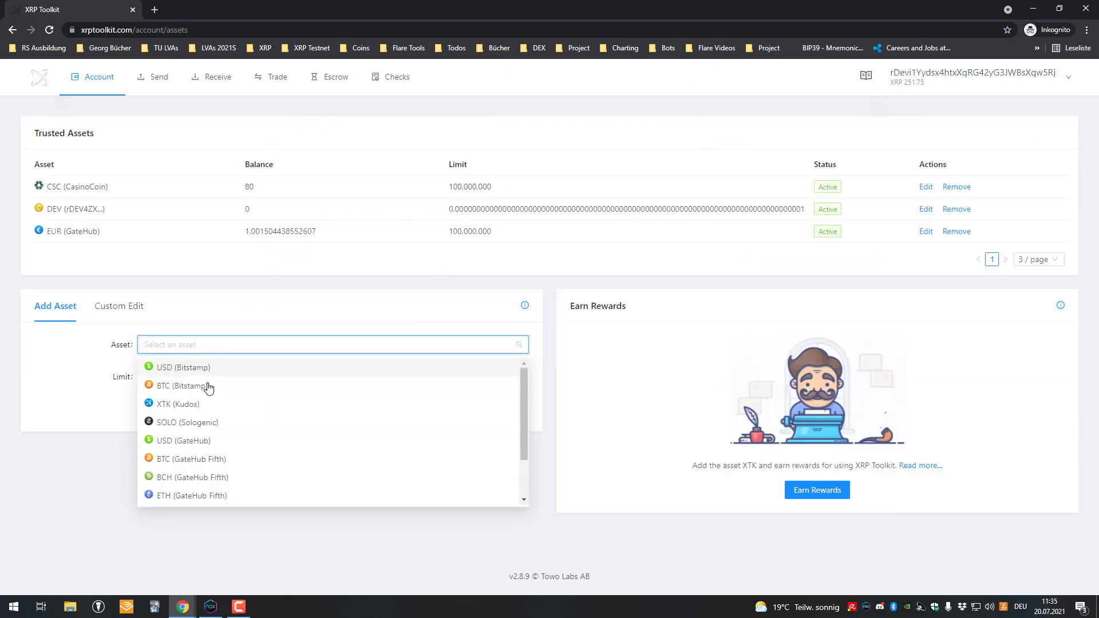
pyautogui.write('eth')
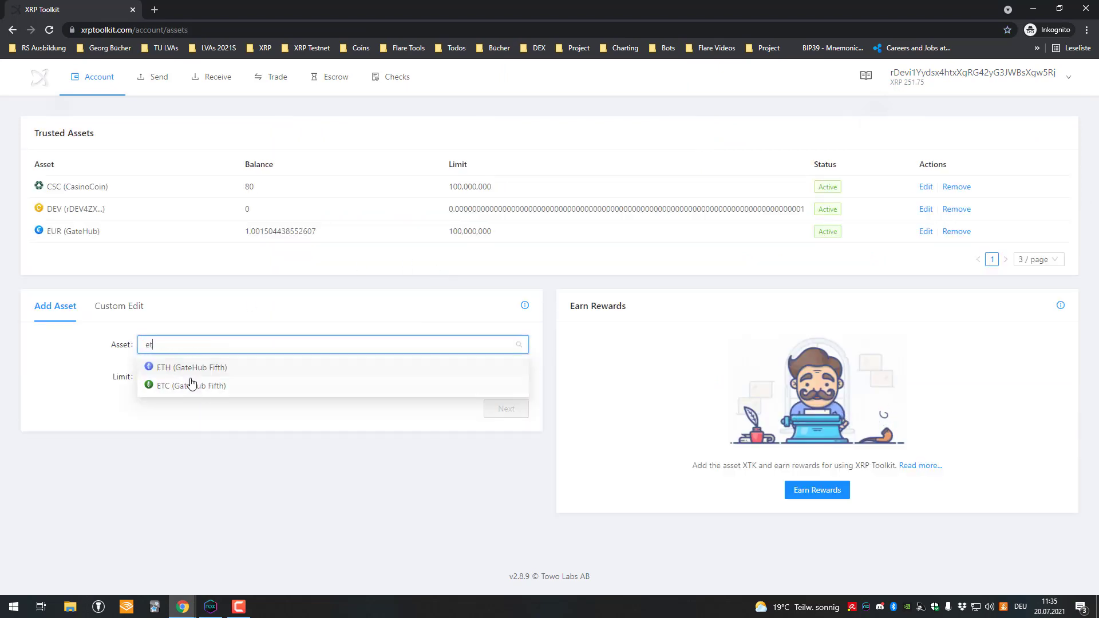
pyautogui.click(189, 386)
pyautogui.click(496, 410)
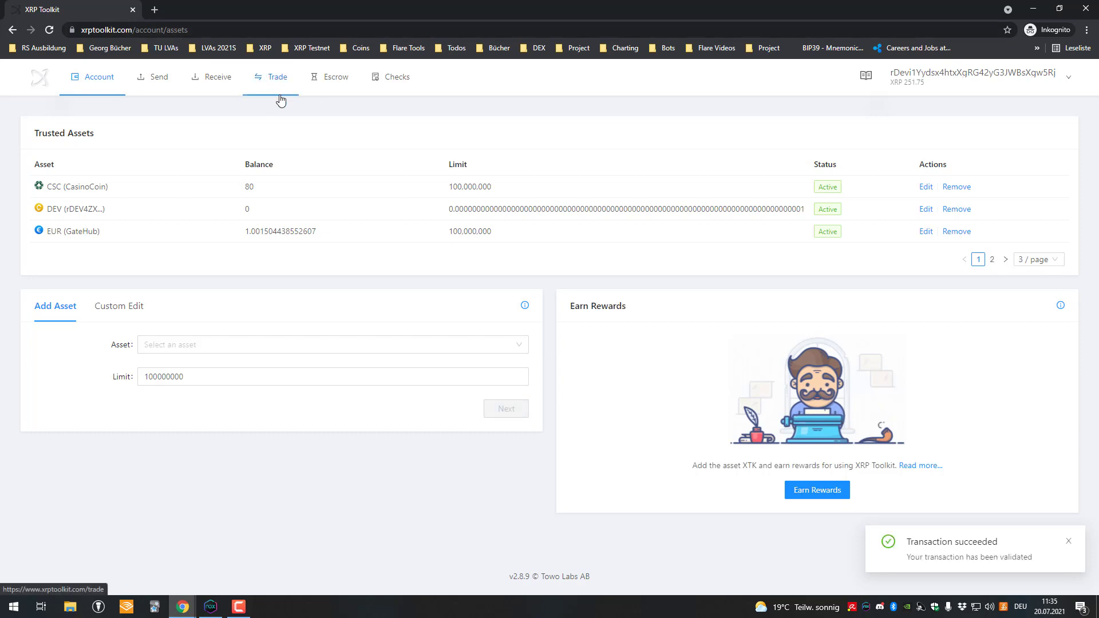
# Set the trading pair's quote currency to ETH (GateHub Fifth)
pyautogui.click(264, 94)
pyautogui.click(87, 135)
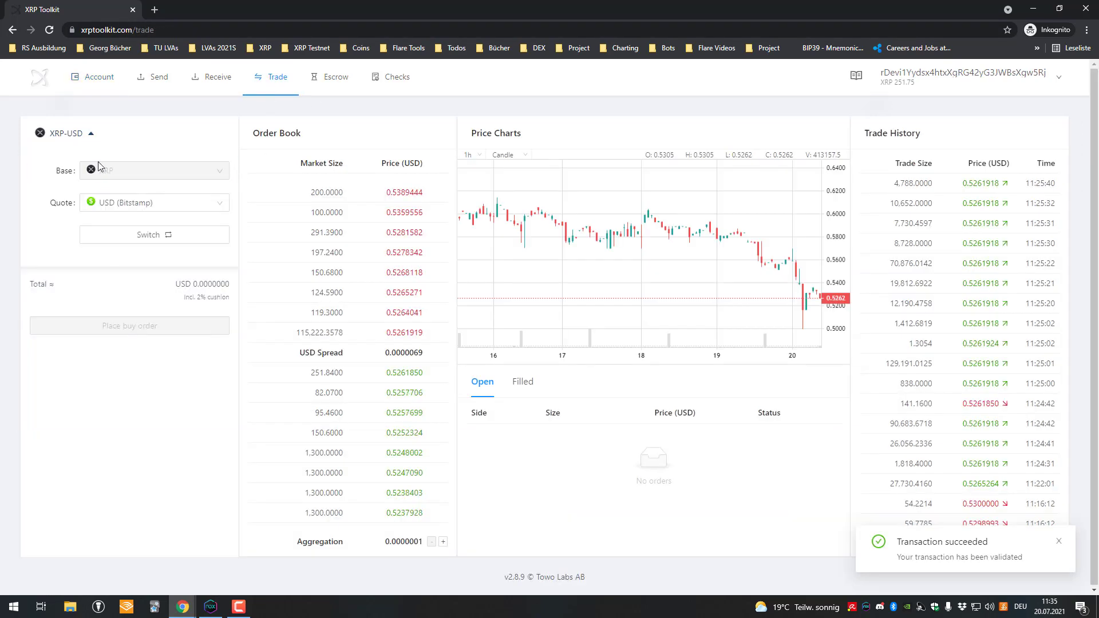
pyautogui.write('eth')
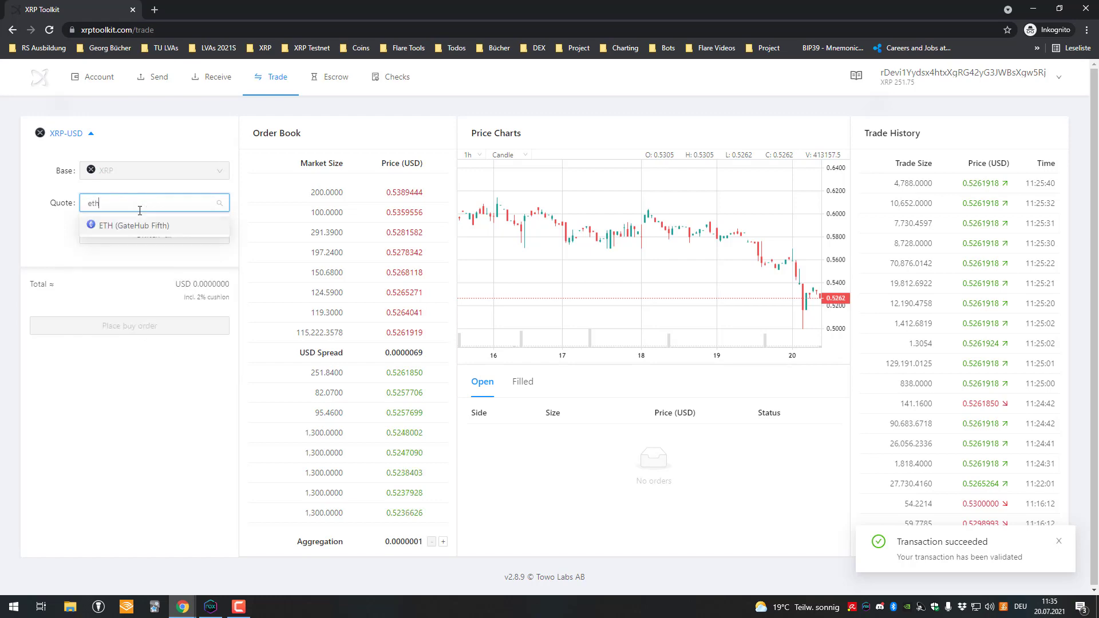
pyautogui.click(138, 223)
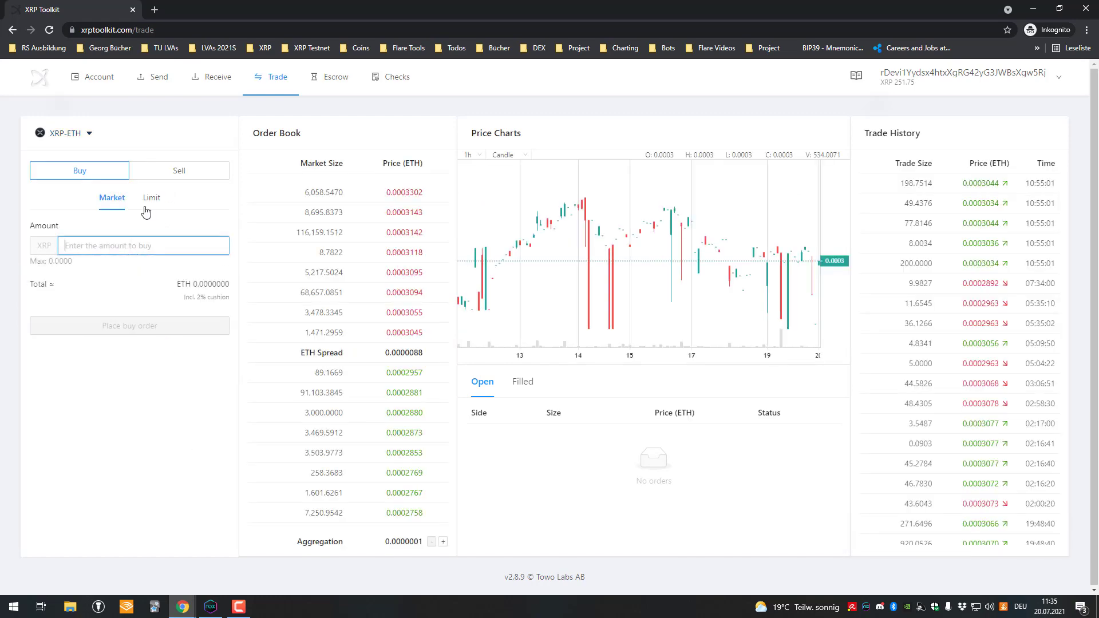
# Place a market sell order for 1 XRP
pyautogui.click(166, 171)
pyautogui.click(112, 172)
pyautogui.click(112, 198)
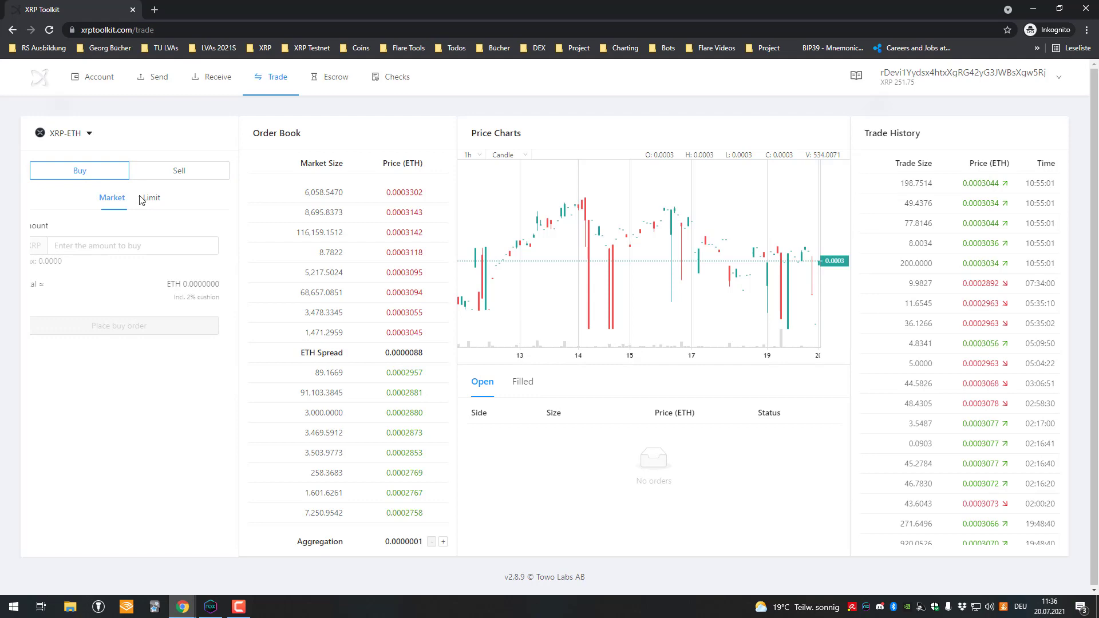
pyautogui.click(170, 170)
pyautogui.click(142, 246)
pyautogui.write('1')
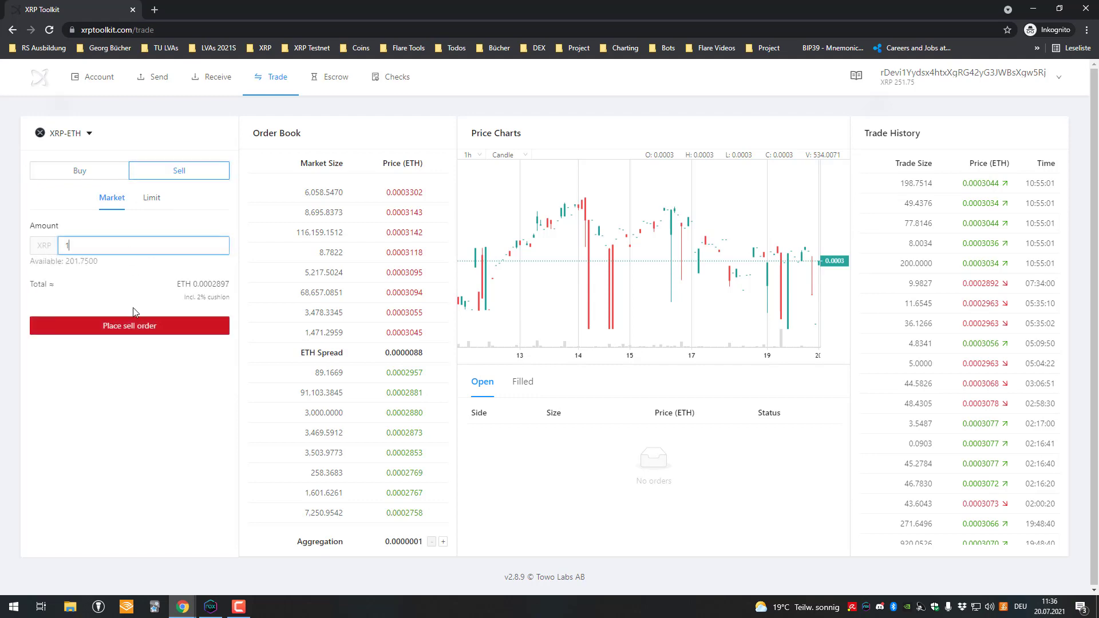
pyautogui.click(174, 366)
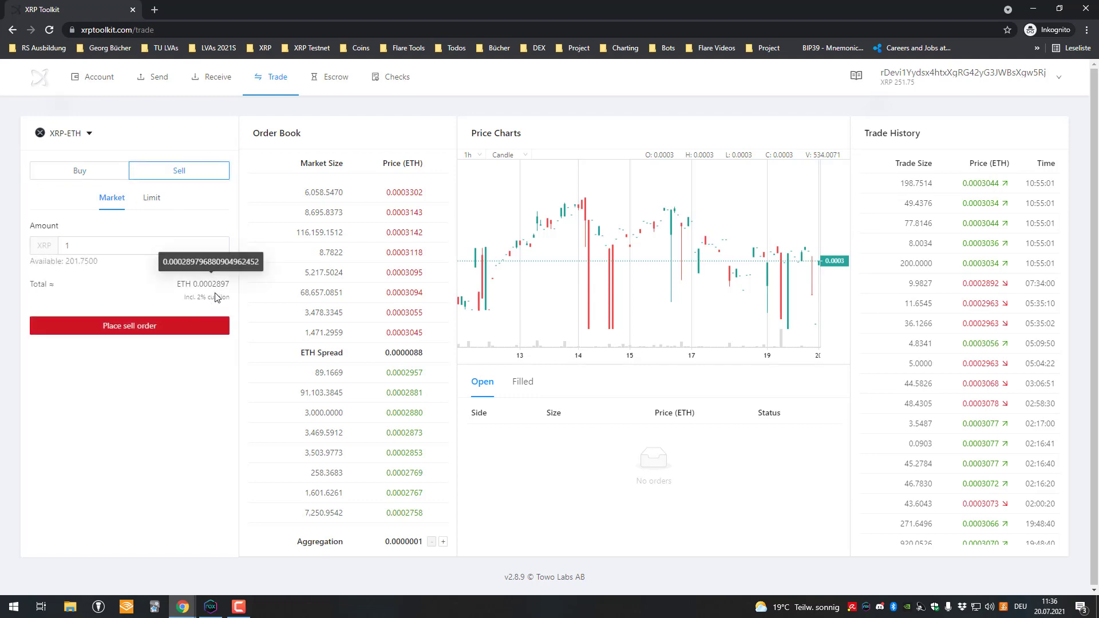
pyautogui.click(207, 324)
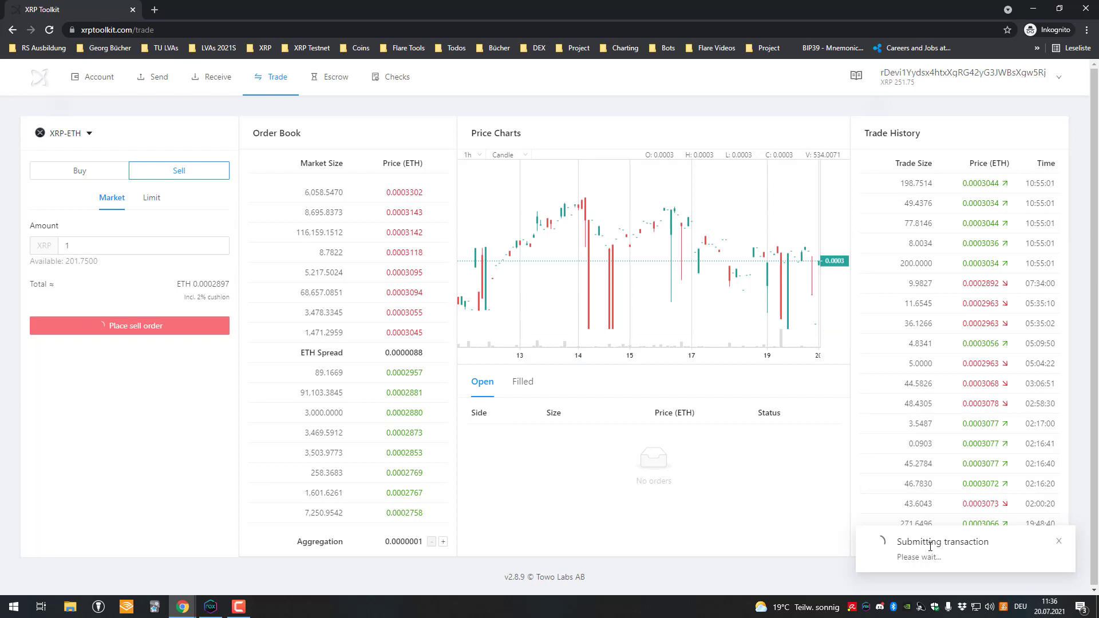
# Check the account overview for the new ETH balance of about 0.0002957
pyautogui.click(98, 77)
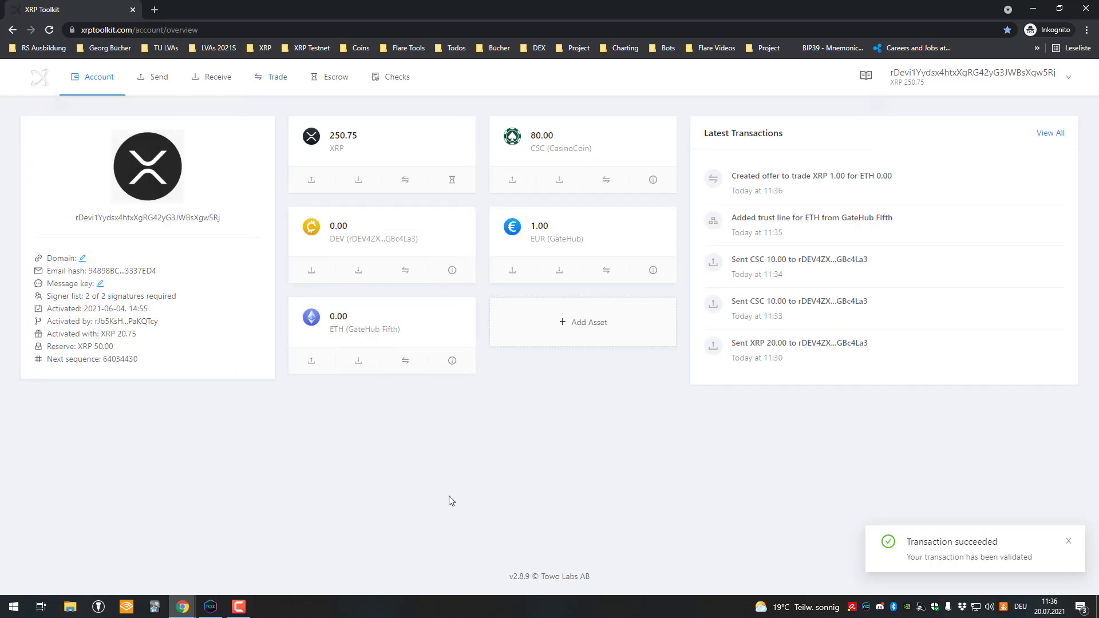
pyautogui.moveTo(349, 316); pyautogui.dragTo(340, 317)
pyautogui.click(340, 317)
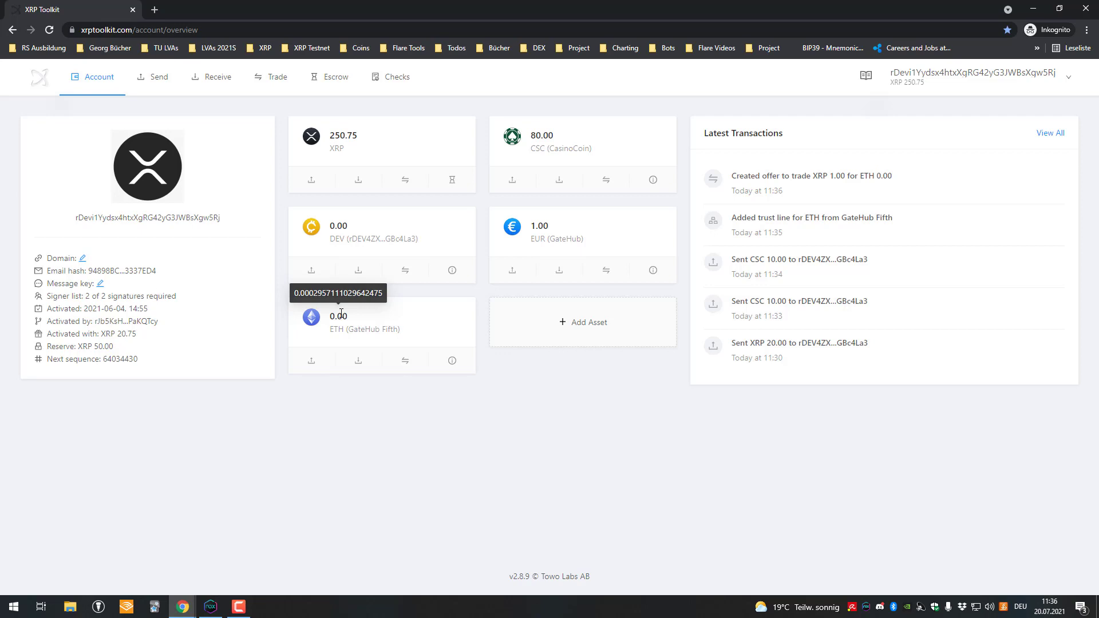
# Retype the last digit of the 0.01 EUR quantity in XUMM to refresh the offers
pyautogui.click(211, 606)
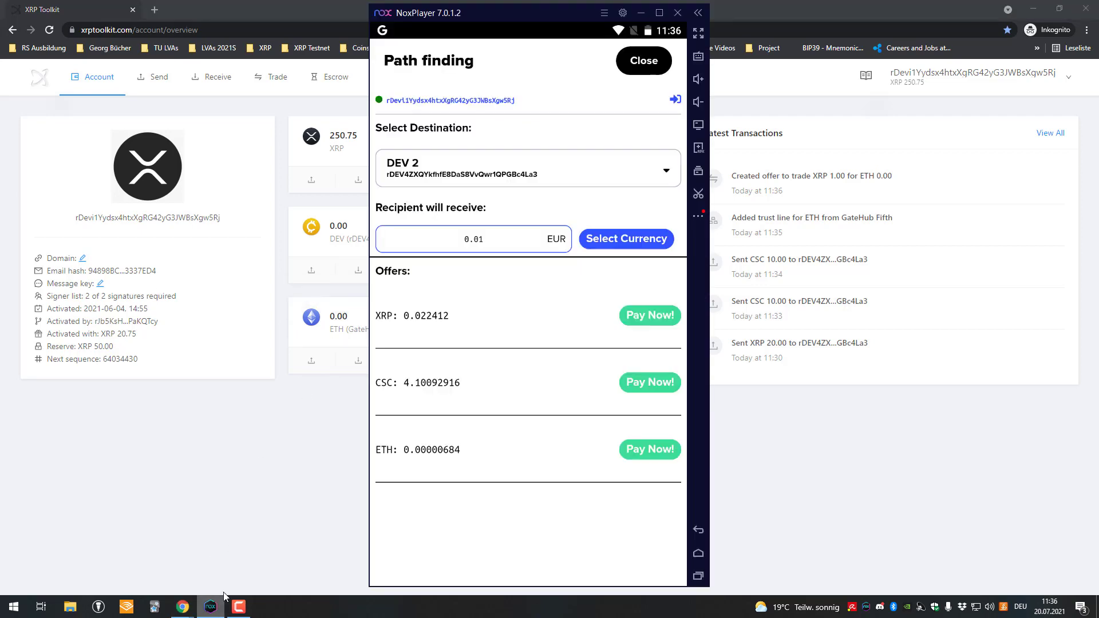
pyautogui.click(515, 241)
pyautogui.press('BackSpace')
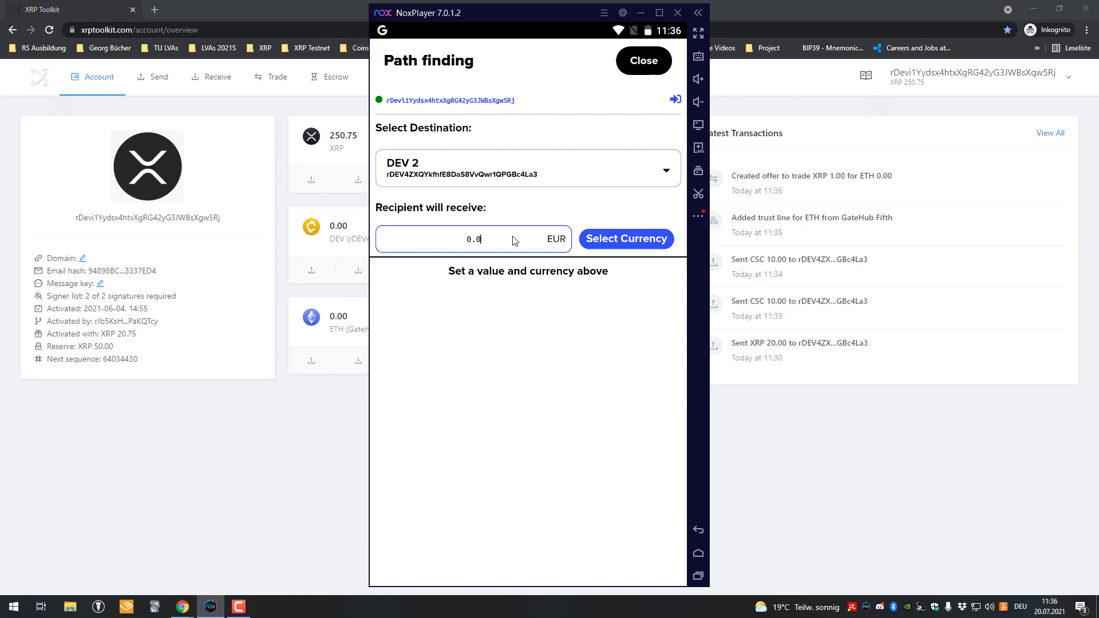
pyautogui.write('1')
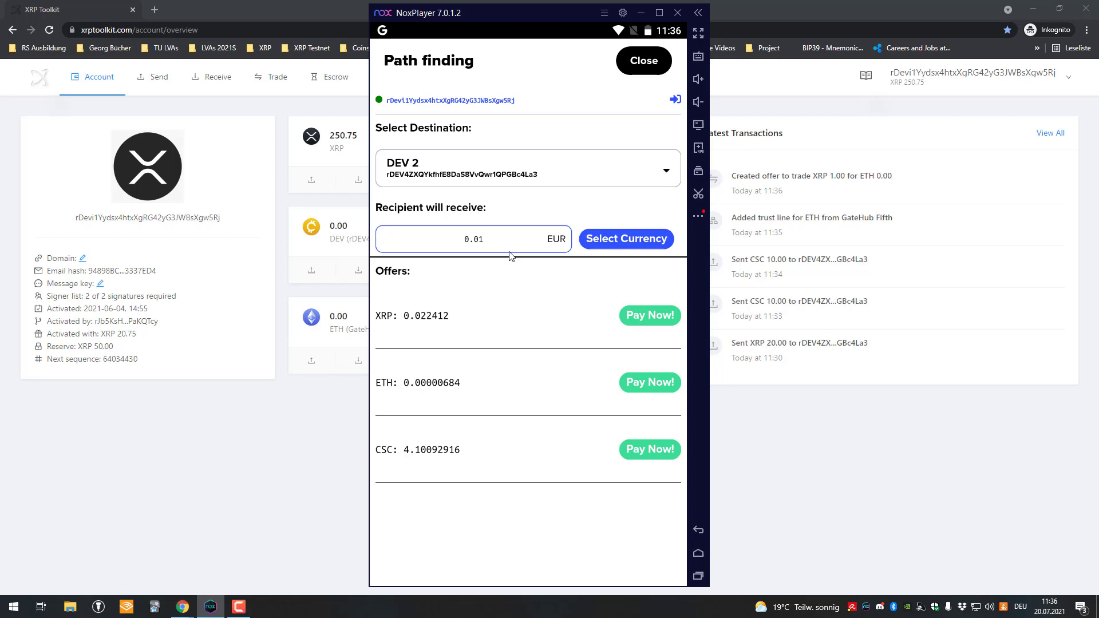
pyautogui.click(488, 240)
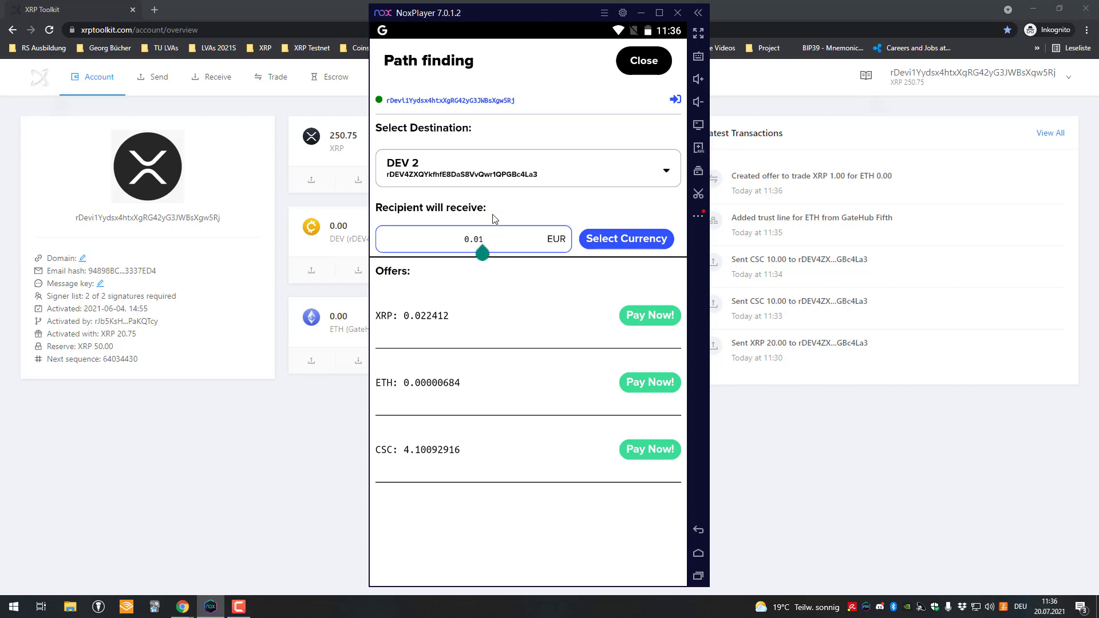